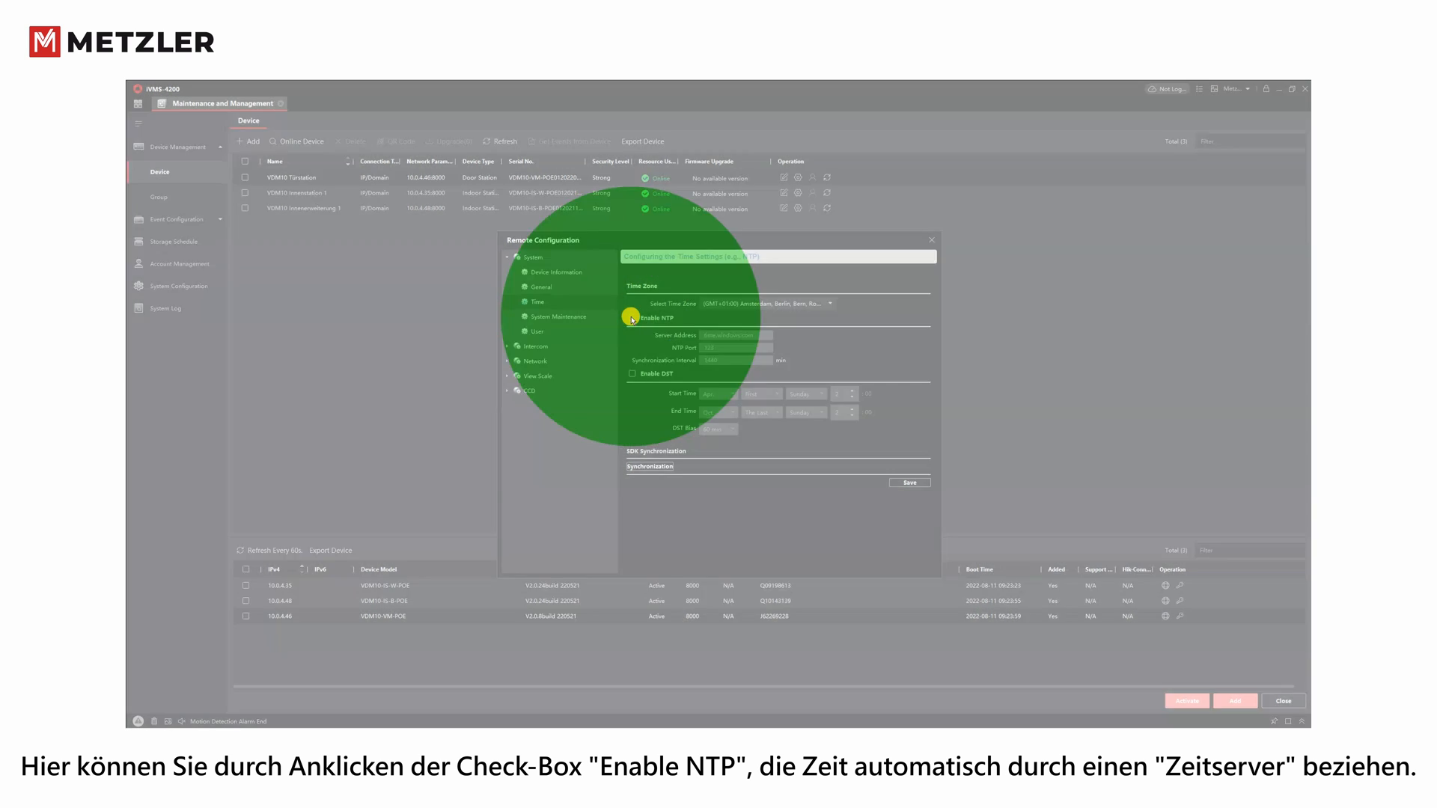
# - Enable NTP time synchronisation from time.windows.com and save the time settings
pyautogui.click(632, 319)
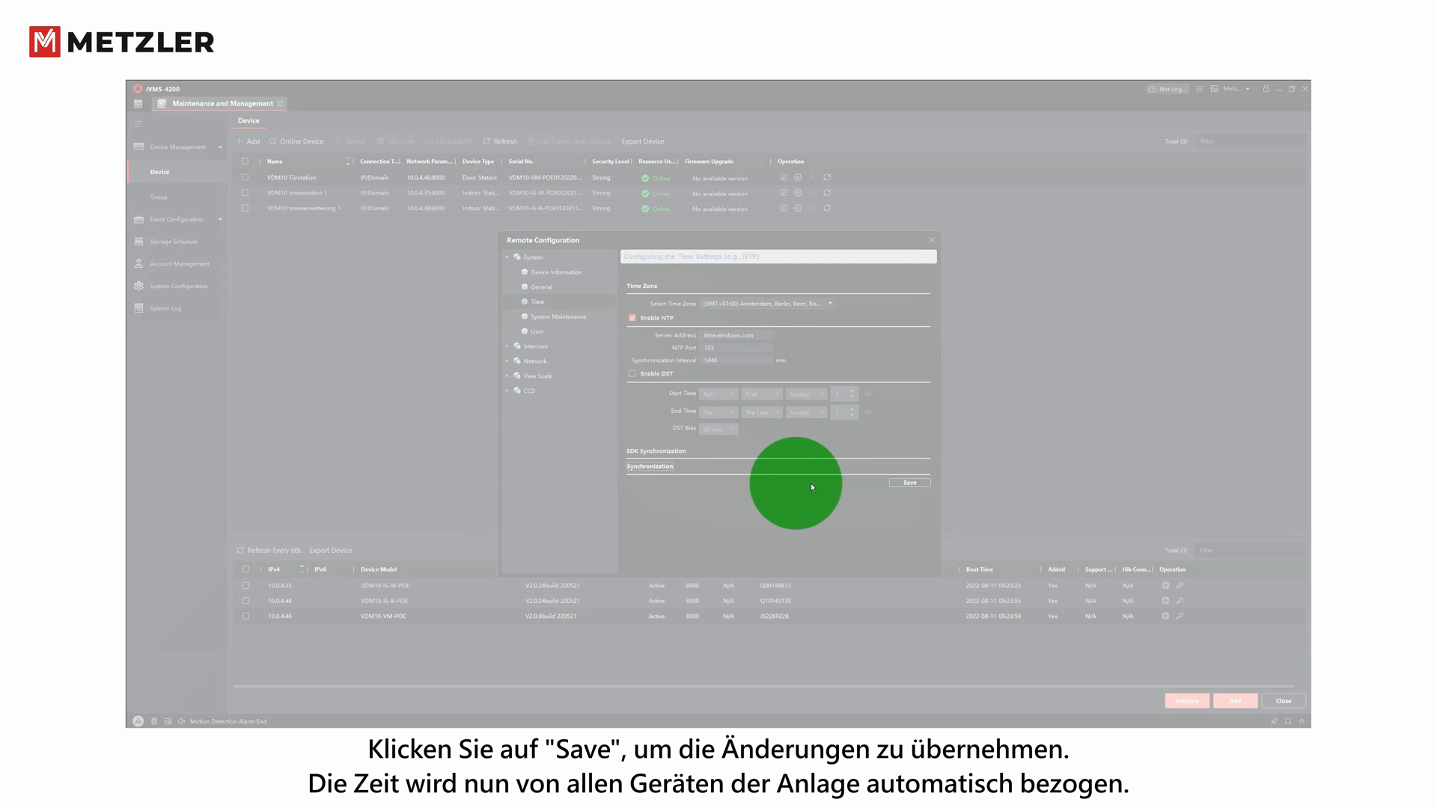
pyautogui.click(908, 483)
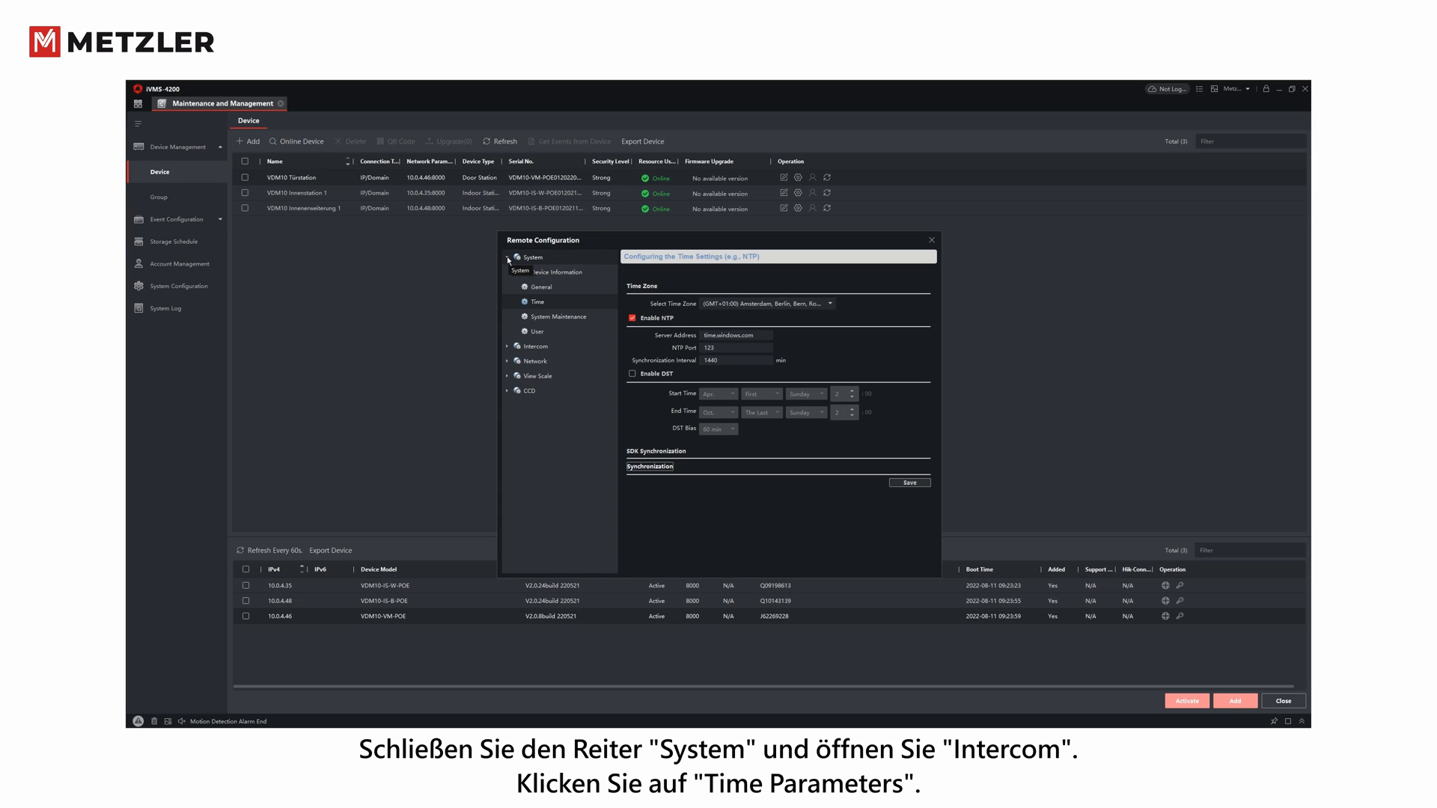
# - Show the Intercom Time Parameters page with speaking and 30-second message durations
pyautogui.click(508, 258)
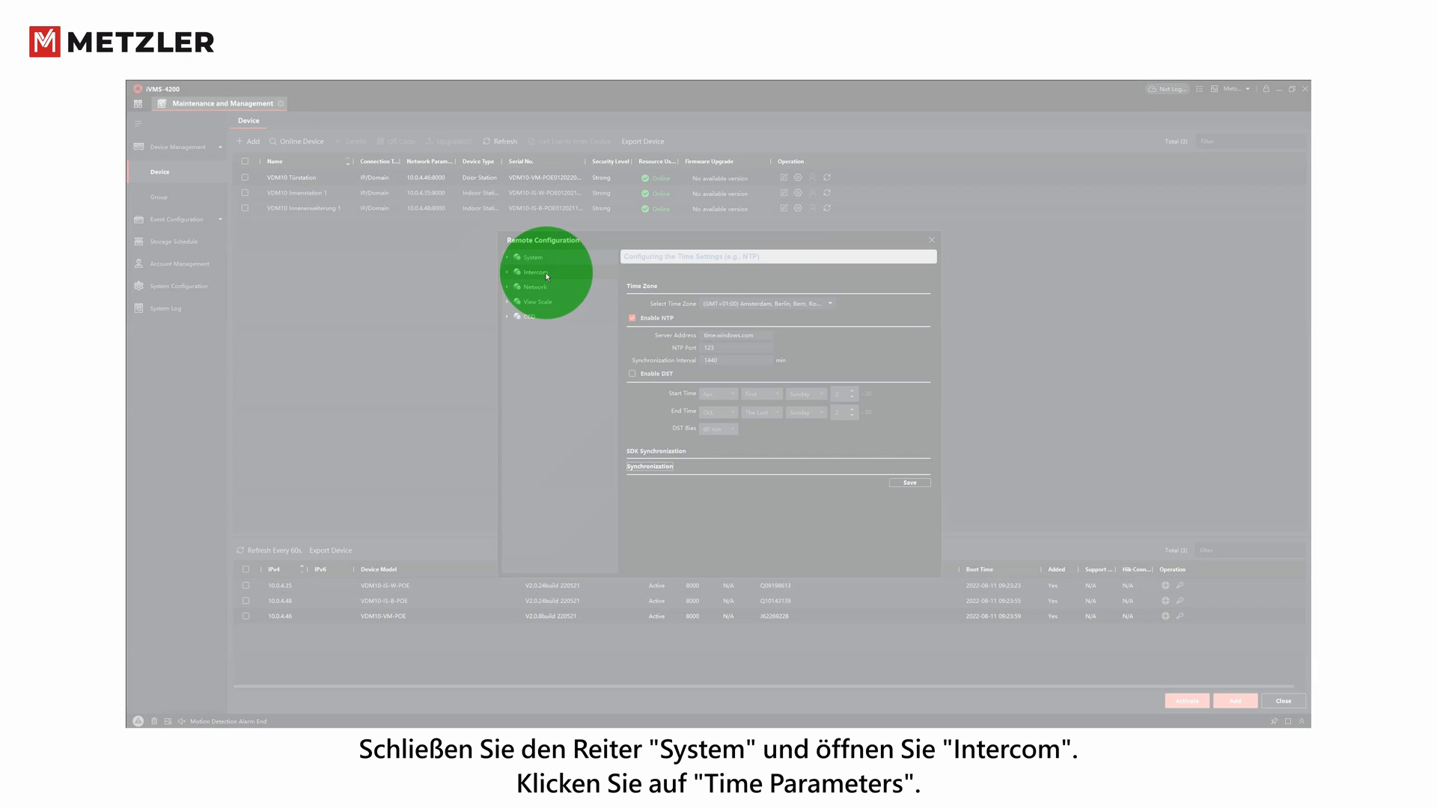
pyautogui.click(507, 272)
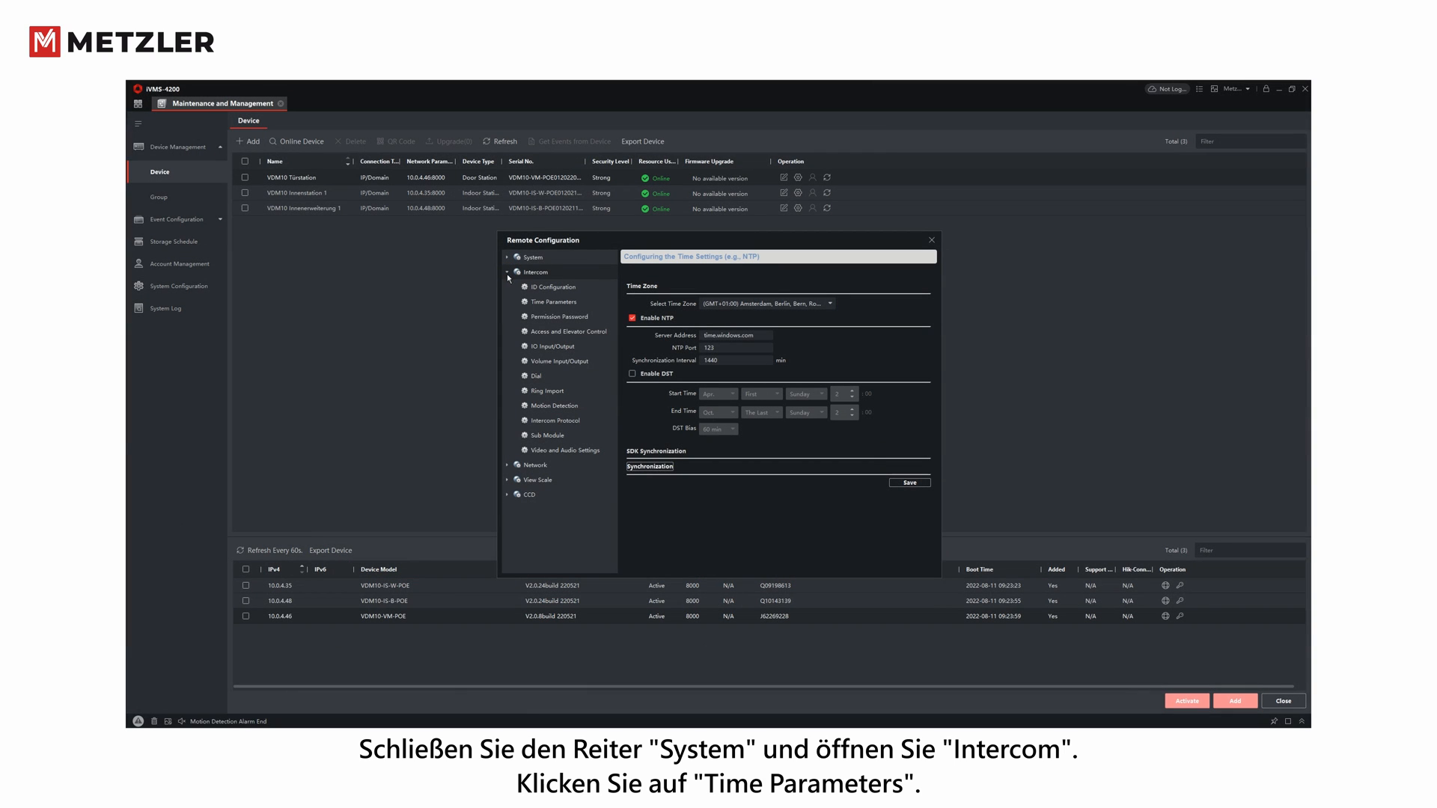
pyautogui.click(539, 303)
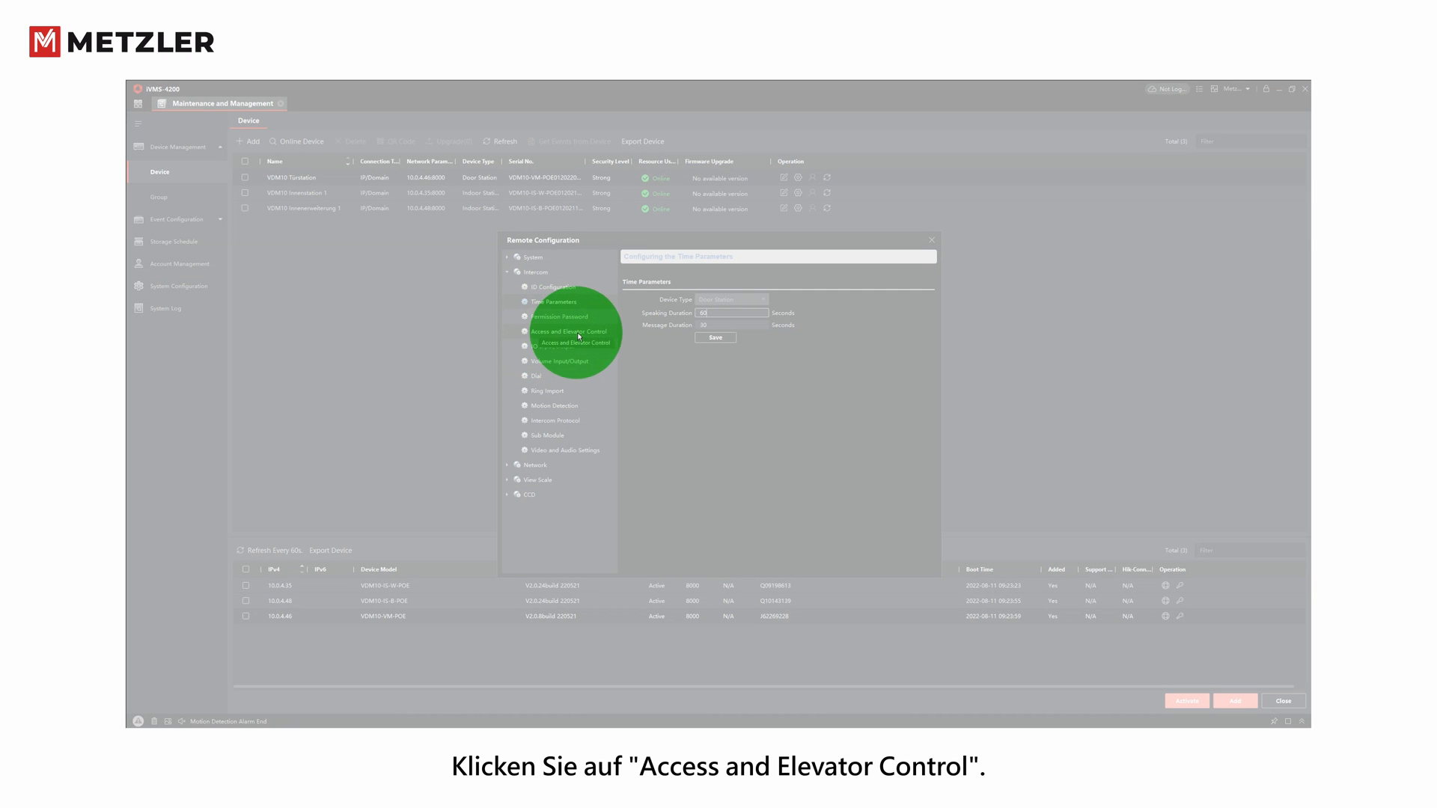
# - Set Door No. 1's door-unlocked duration to 4 seconds in Access and Elevator Control and save
pyautogui.click(546, 332)
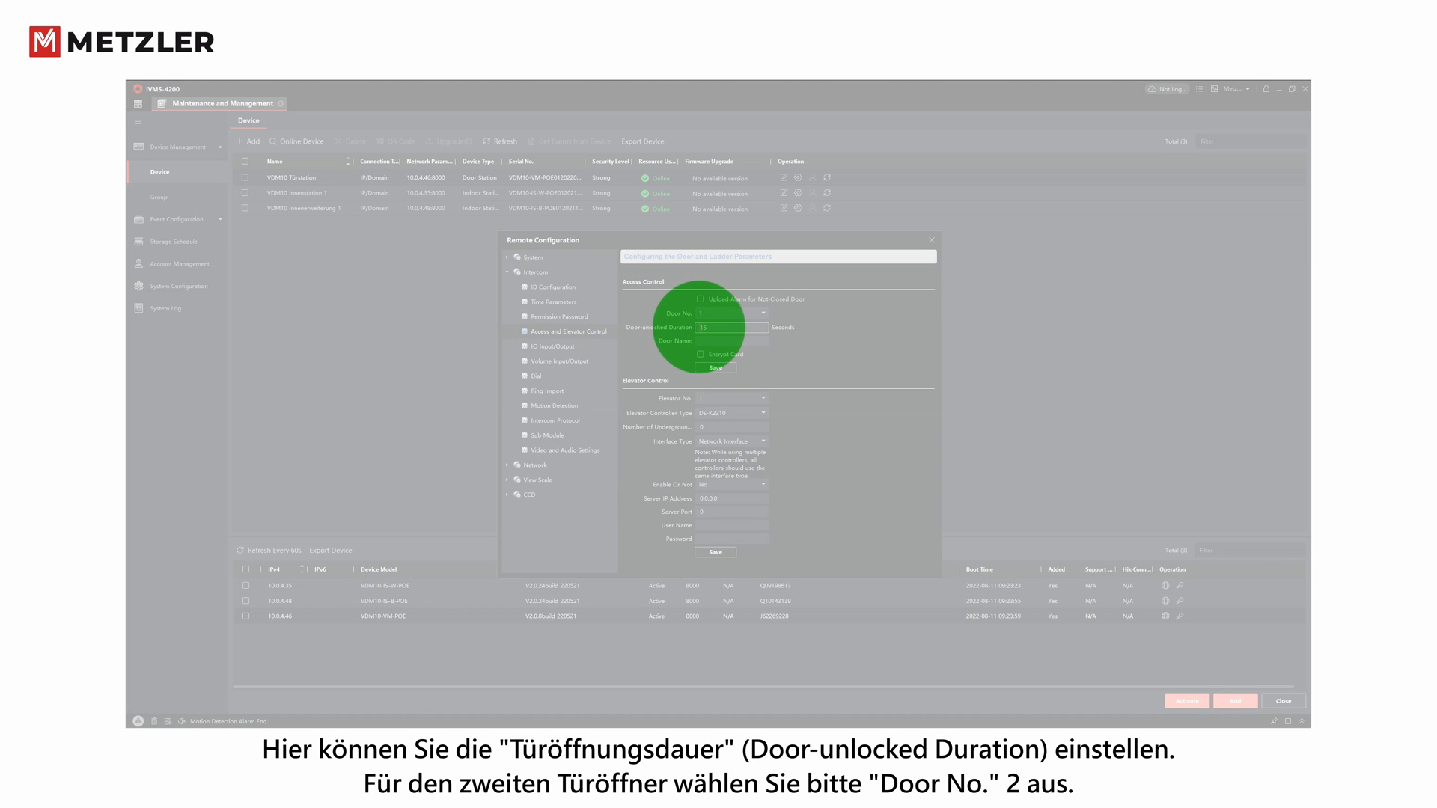
pyautogui.click(706, 327)
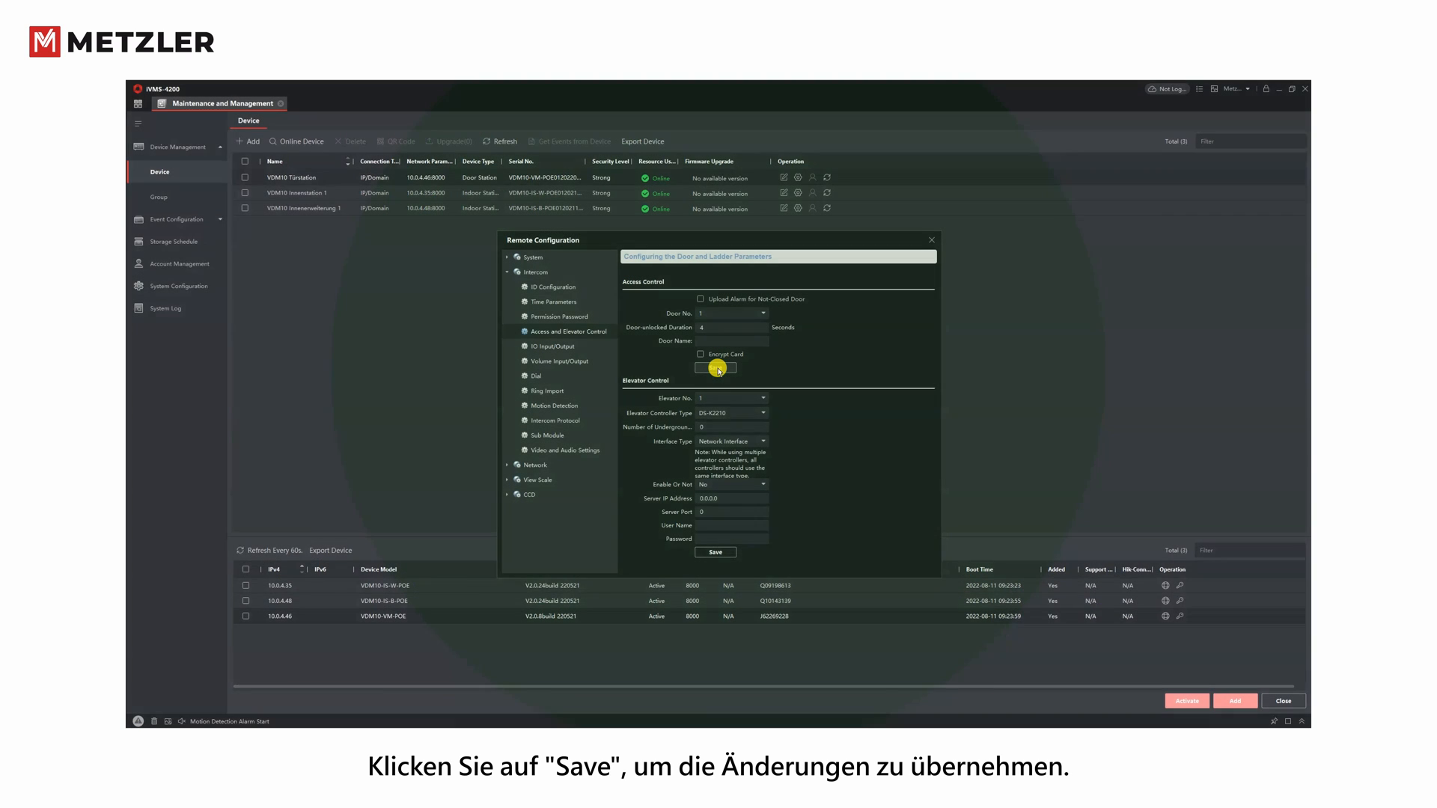
pyautogui.click(719, 371)
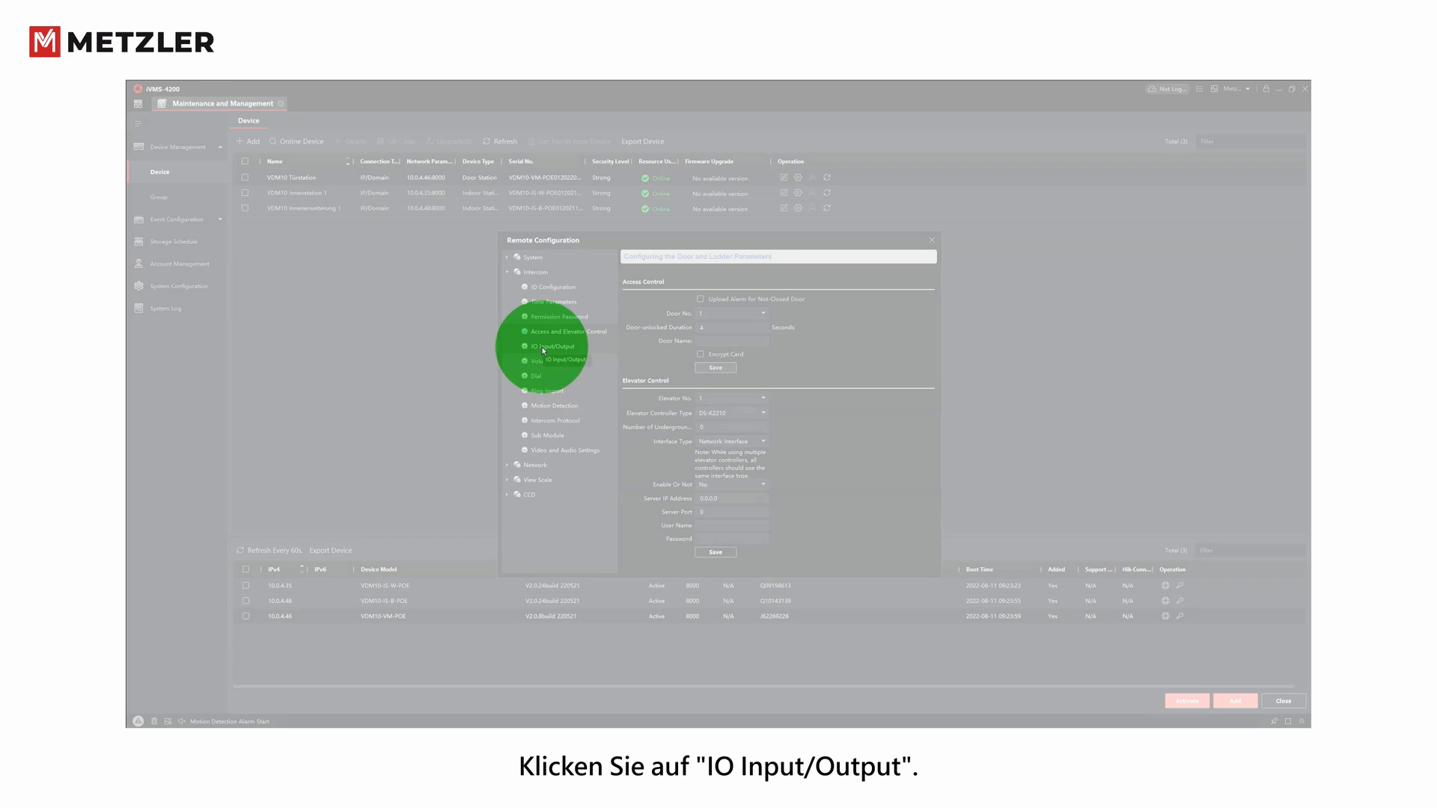
# - Set the DOOR1 relay output to Security Mode under IO Input/Output and save it
pyautogui.click(542, 347)
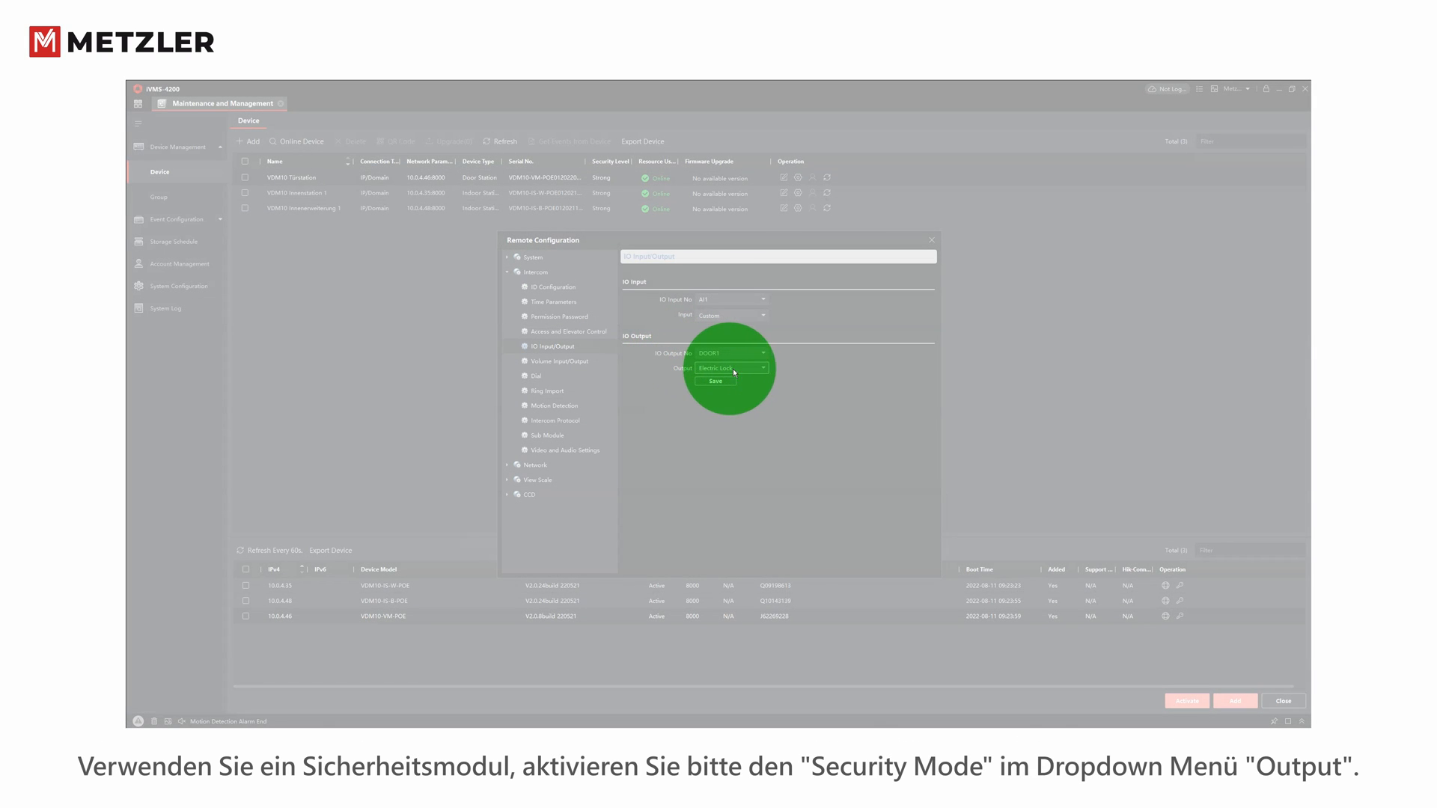
pyautogui.click(763, 369)
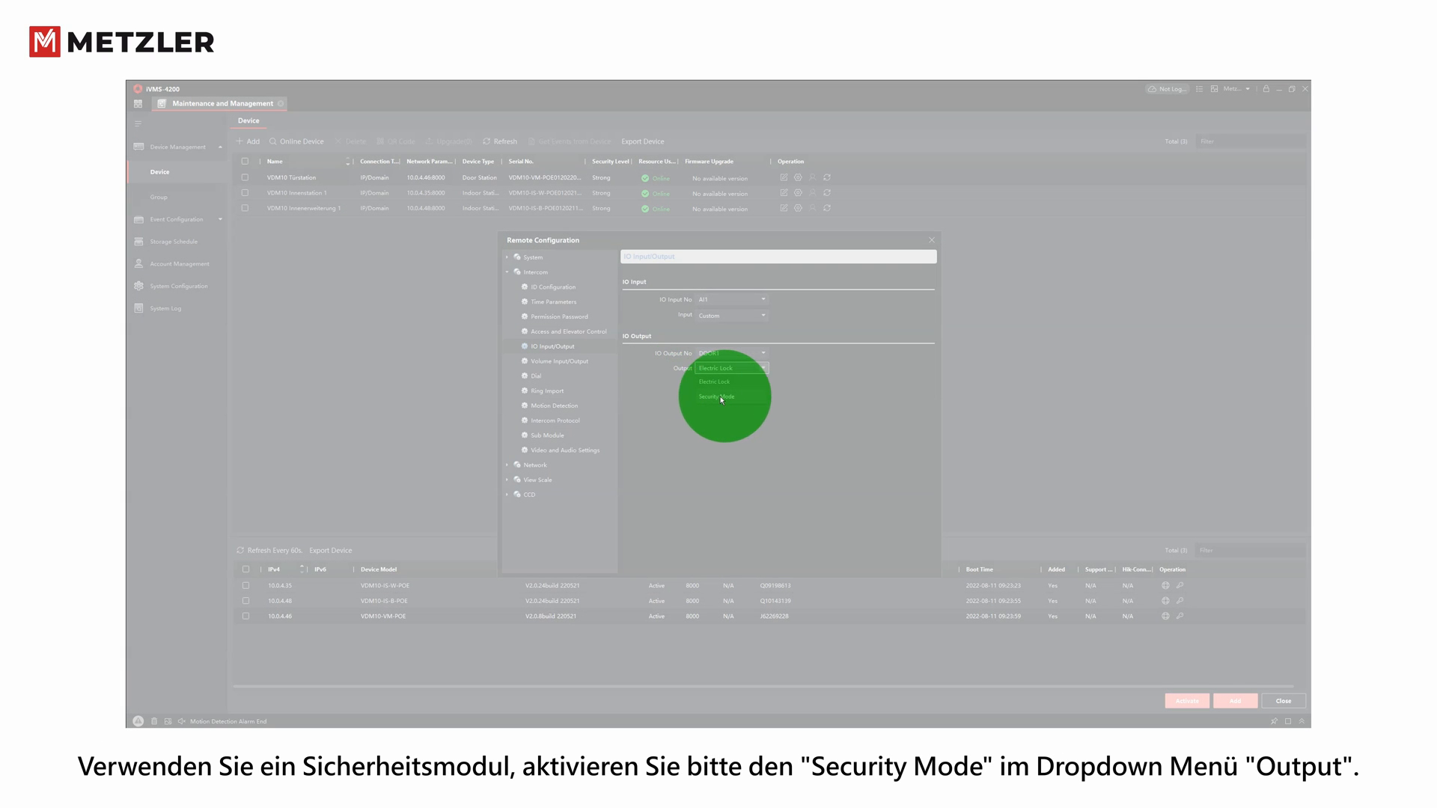
pyautogui.click(717, 398)
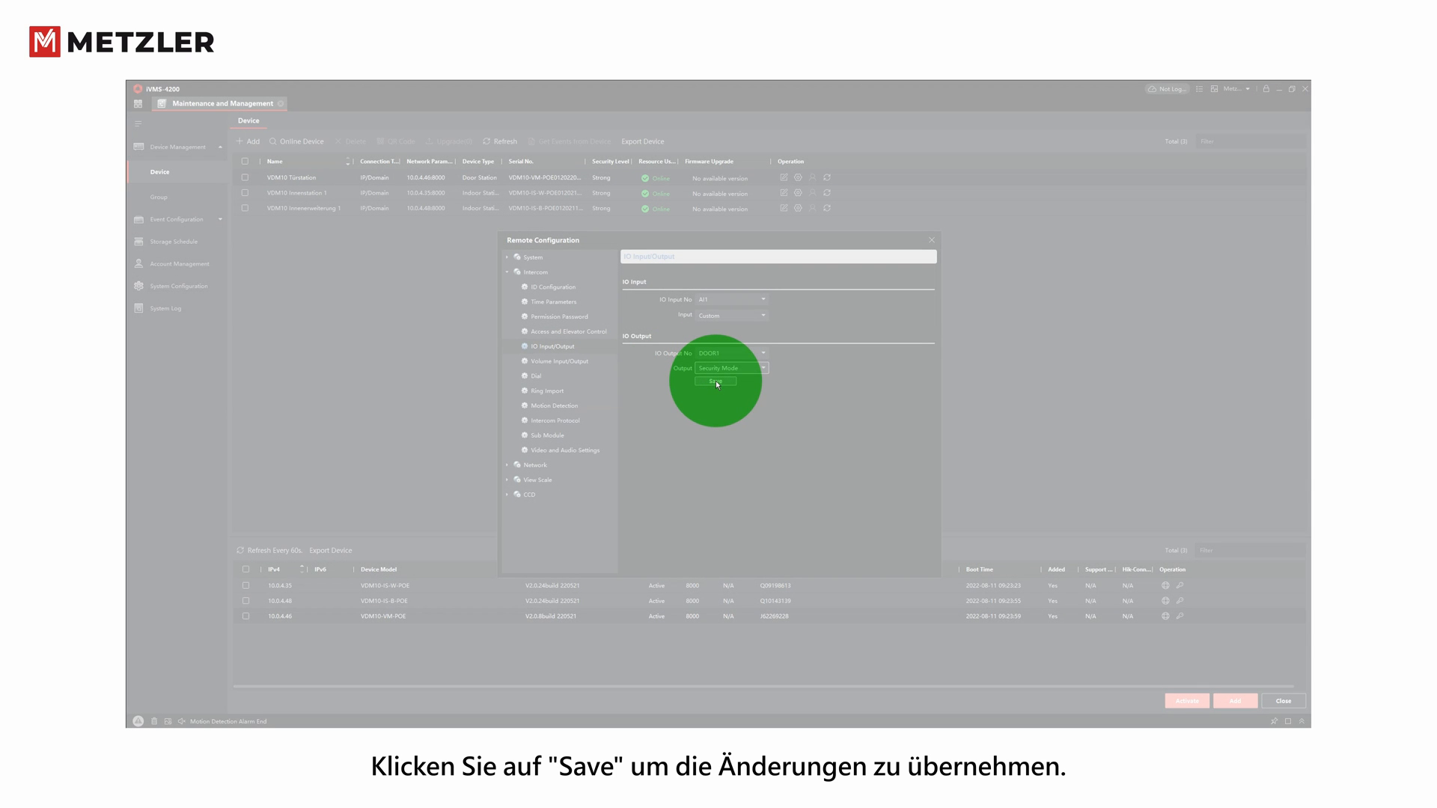
pyautogui.click(714, 383)
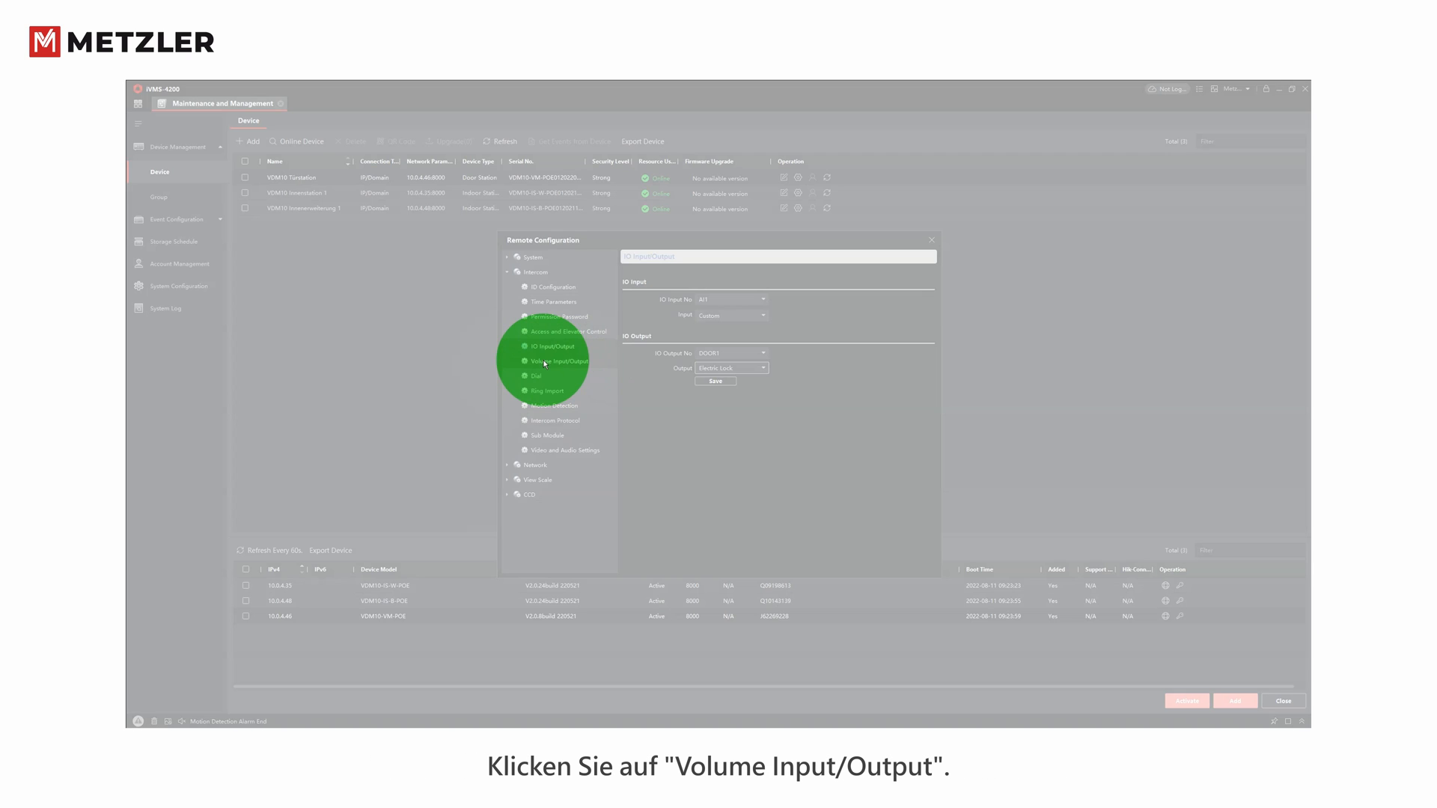
pyautogui.click(544, 363)
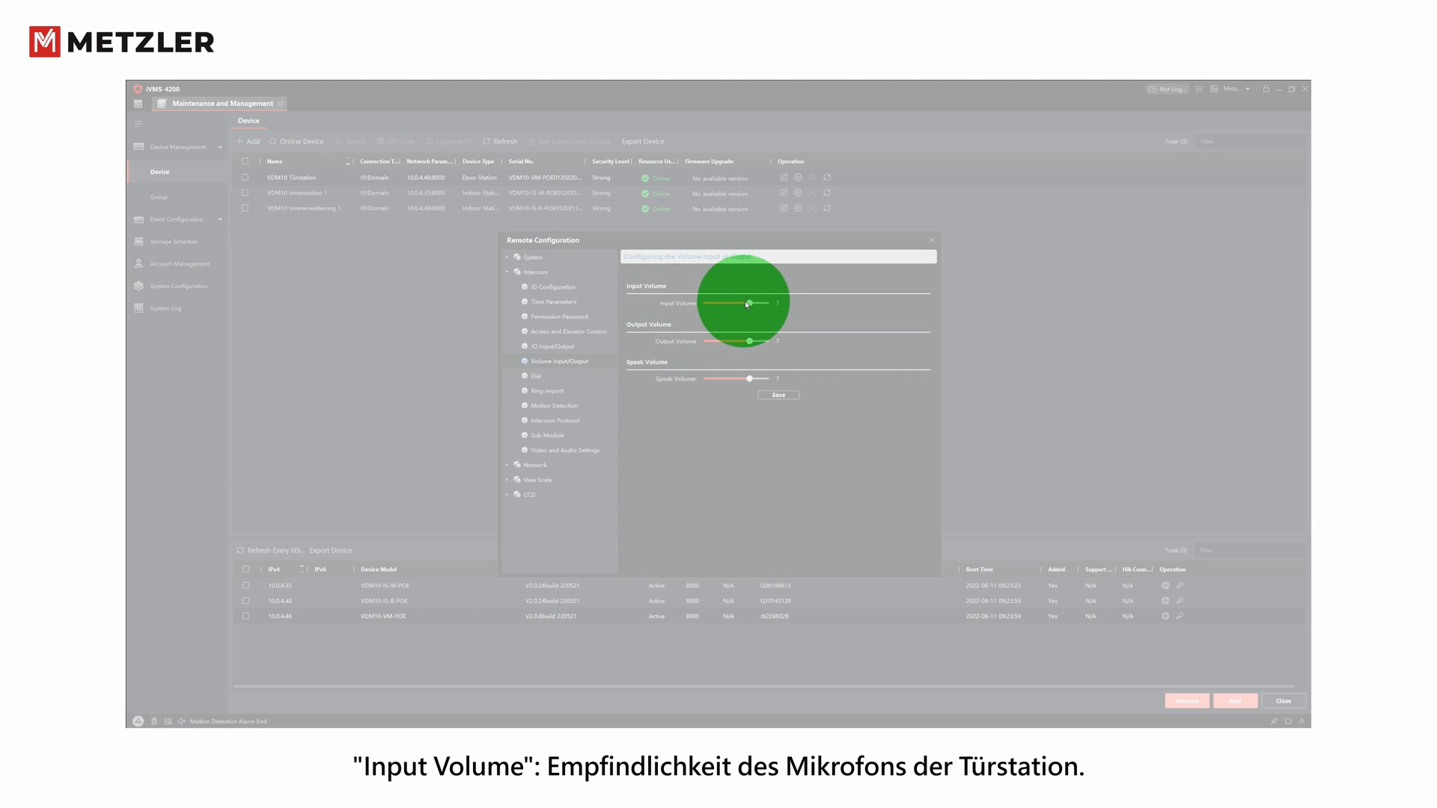
# - Lower the input and output volume sliders and save the door station's volume settings
pyautogui.moveTo(744, 303)
pyautogui.mouseDown()
pyautogui.moveTo(717, 306)
pyautogui.moveTo(748, 307)
pyautogui.mouseUp()
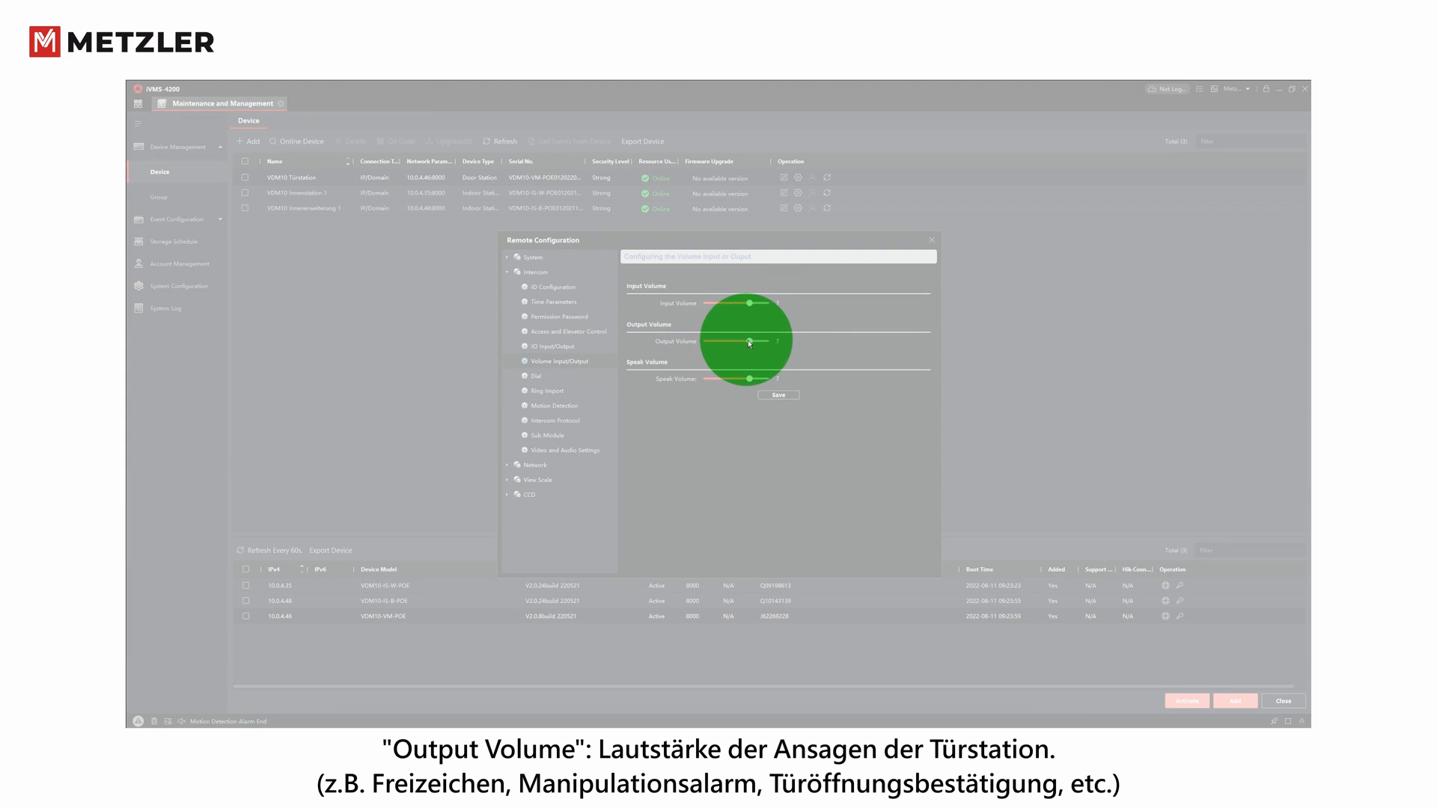
pyautogui.moveTo(748, 342)
pyautogui.mouseDown()
pyautogui.moveTo(708, 343)
pyautogui.moveTo(748, 346)
pyautogui.mouseUp()
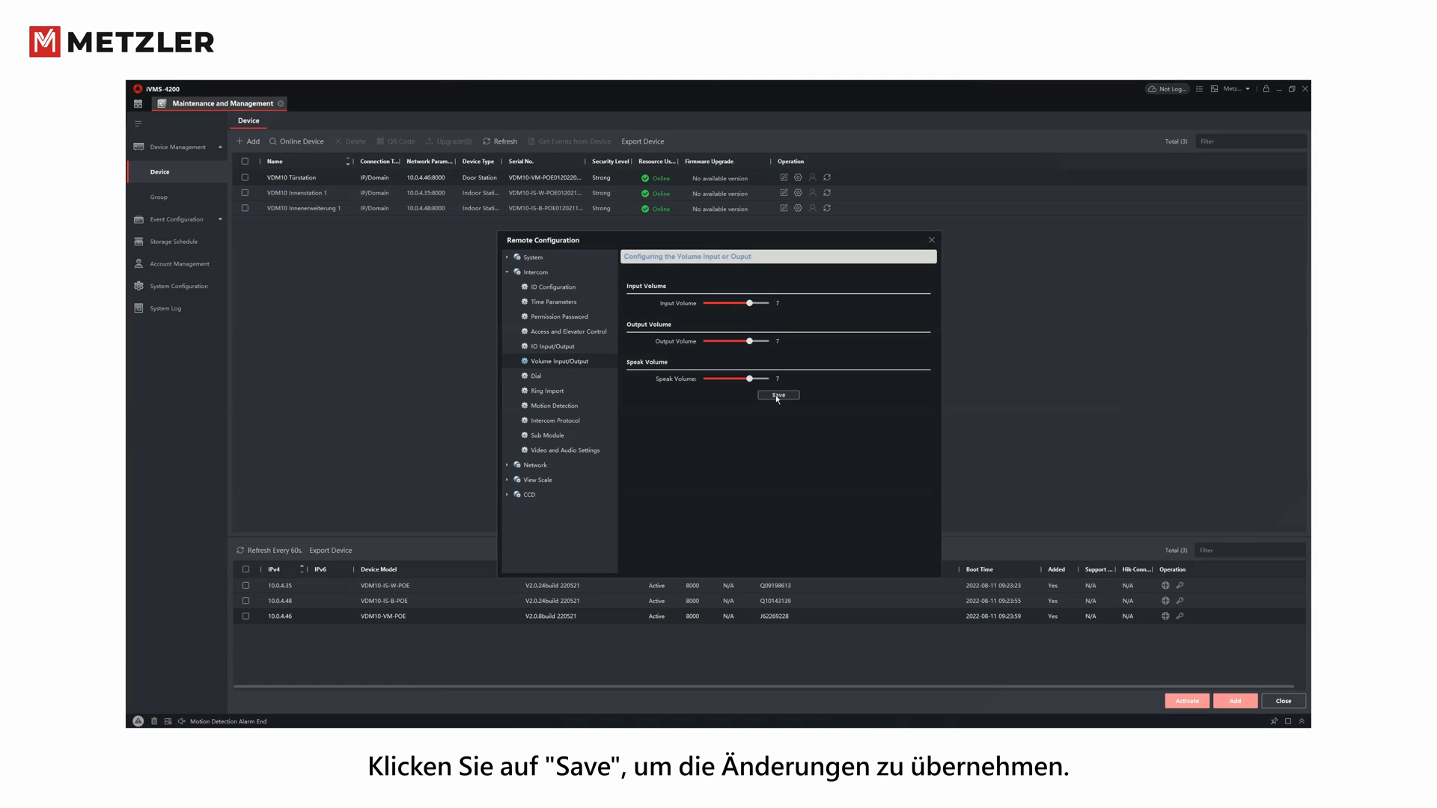
pyautogui.click(777, 399)
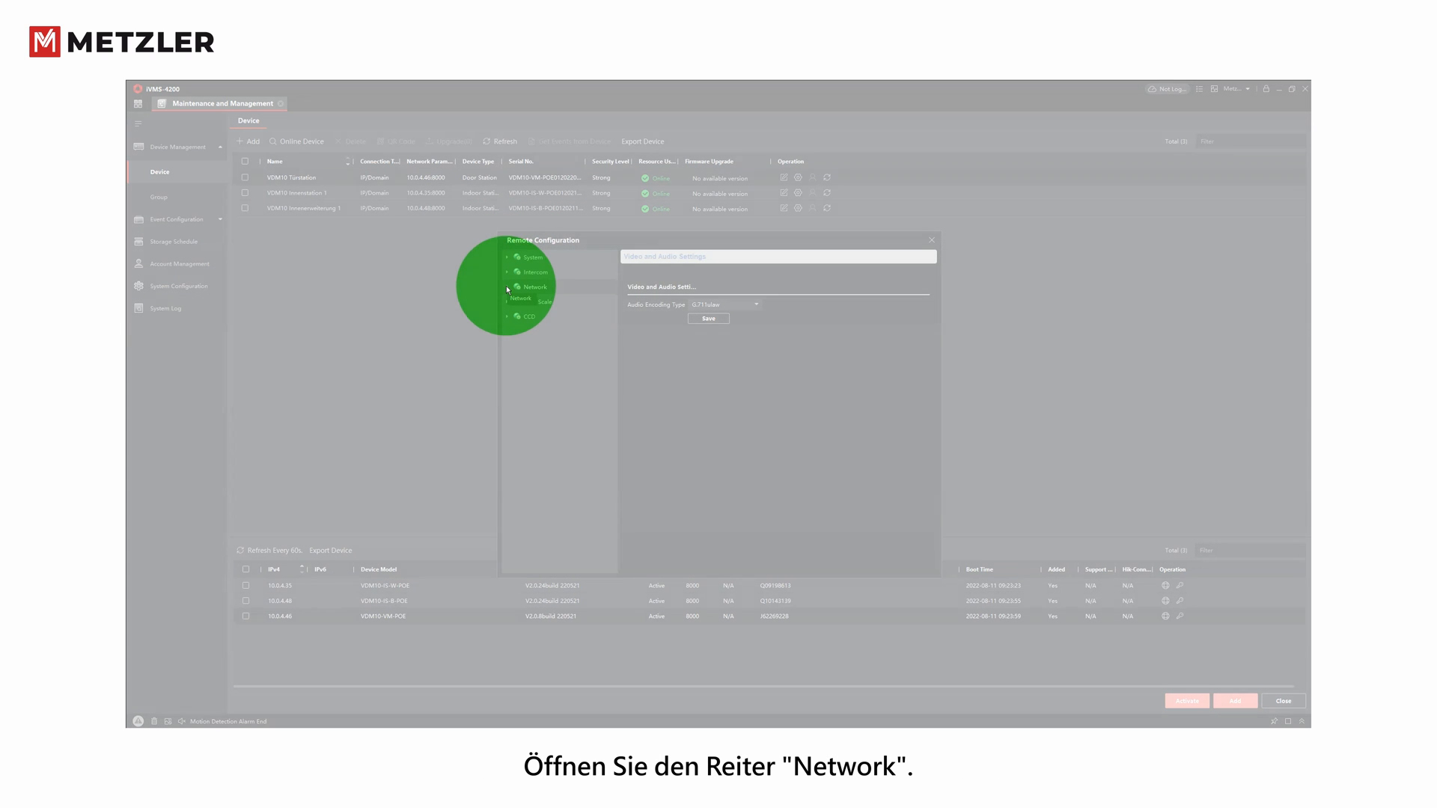
# - Set the camera resolution to HD1080P on the Video/Audio page and save
pyautogui.click(522, 286)
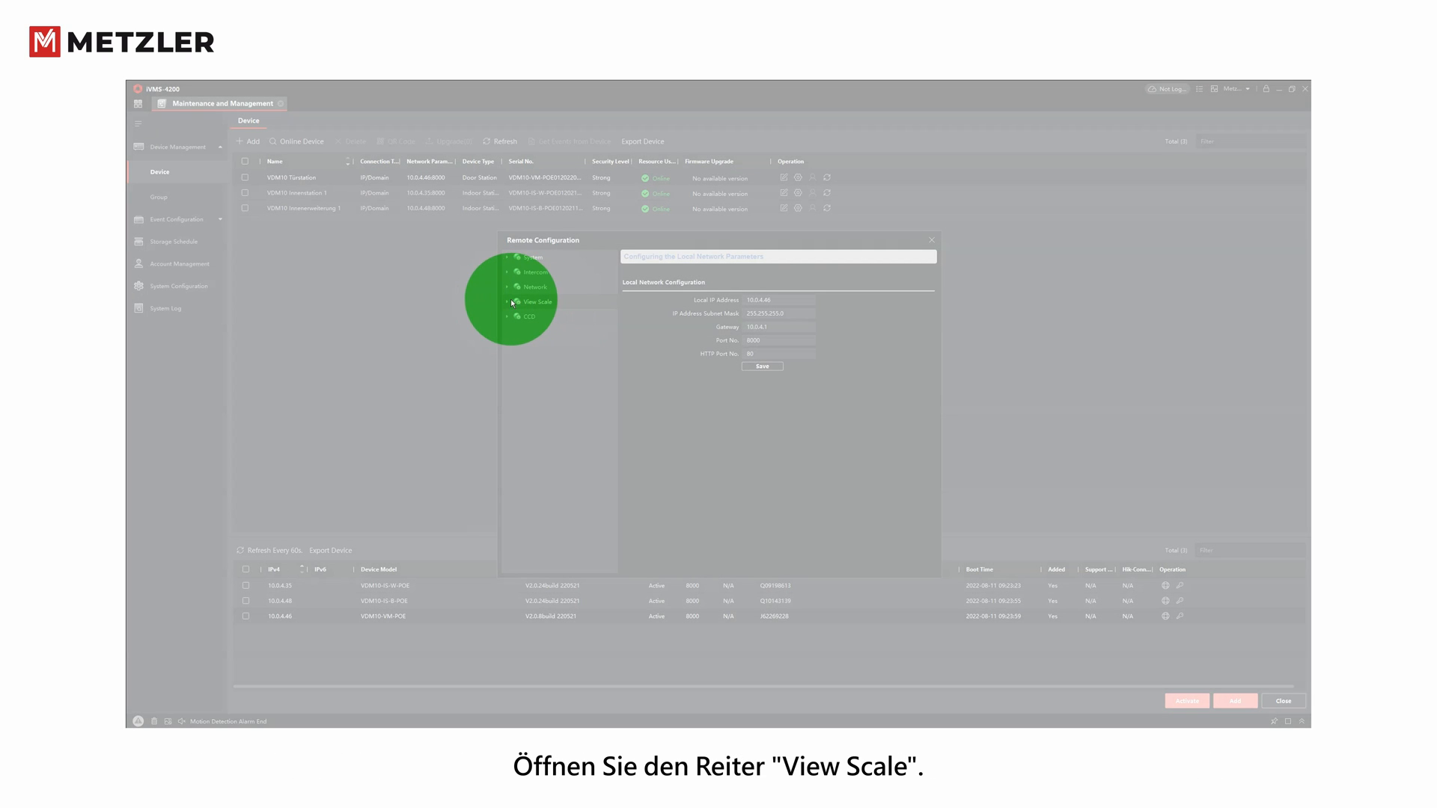
pyautogui.click(506, 301)
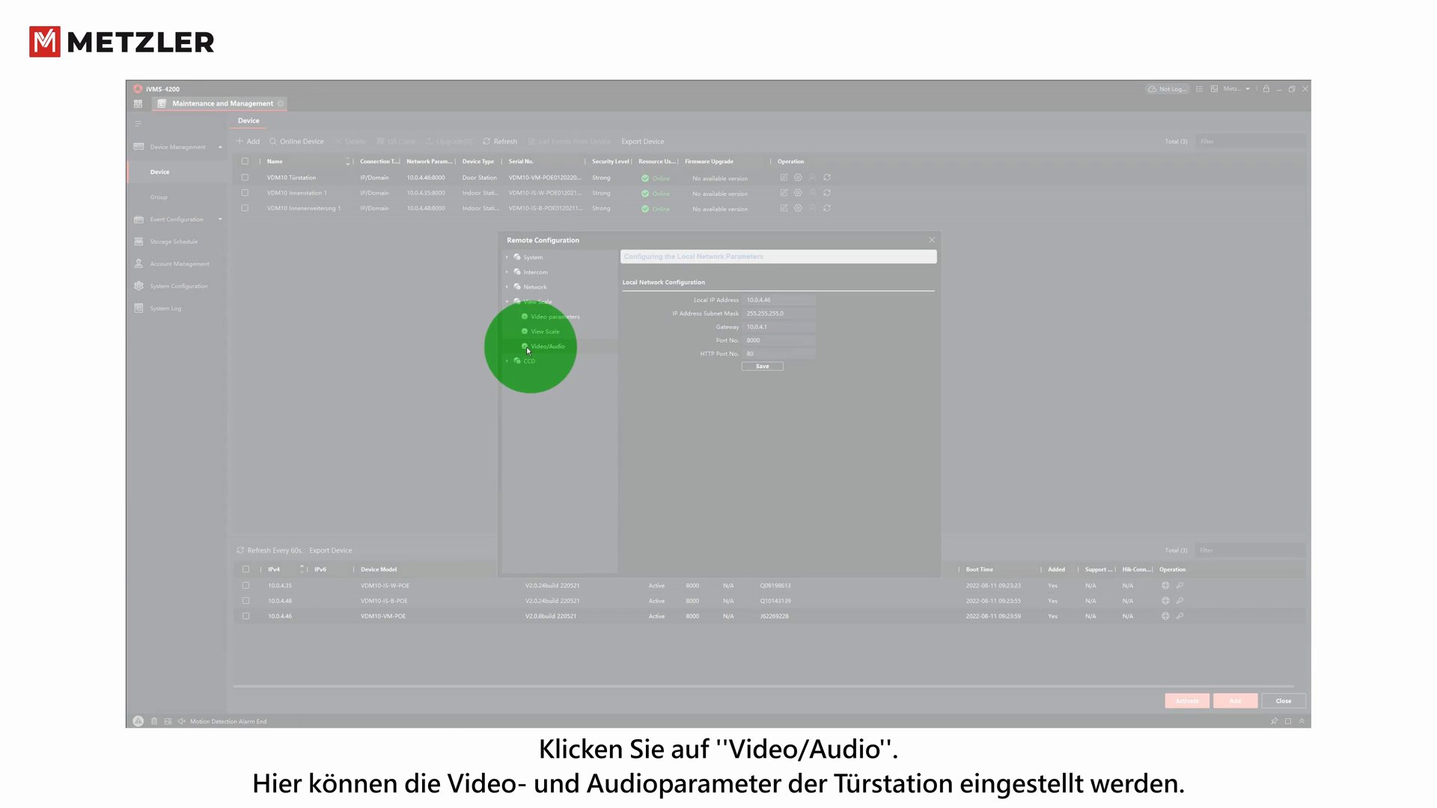
pyautogui.click(544, 348)
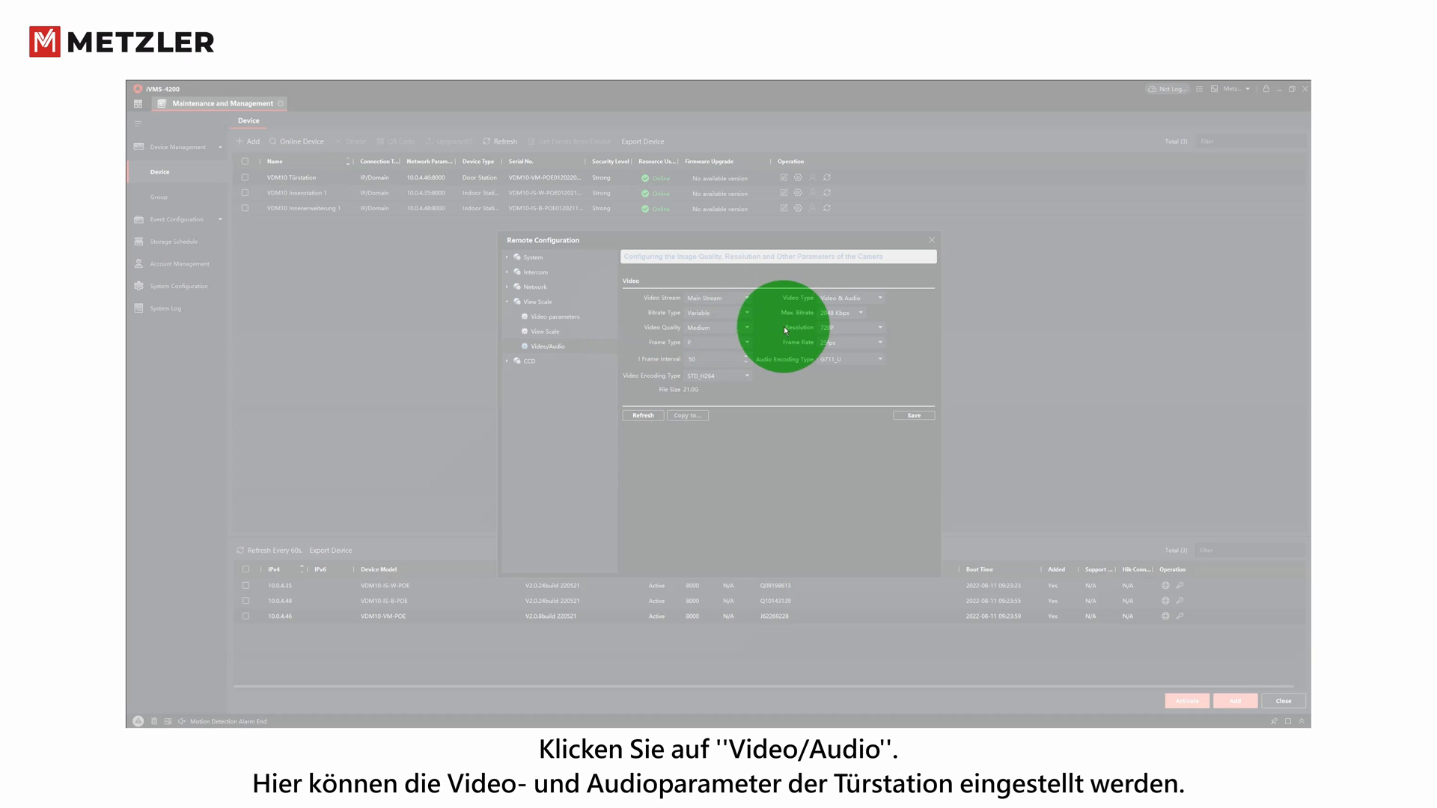
pyautogui.click(880, 328)
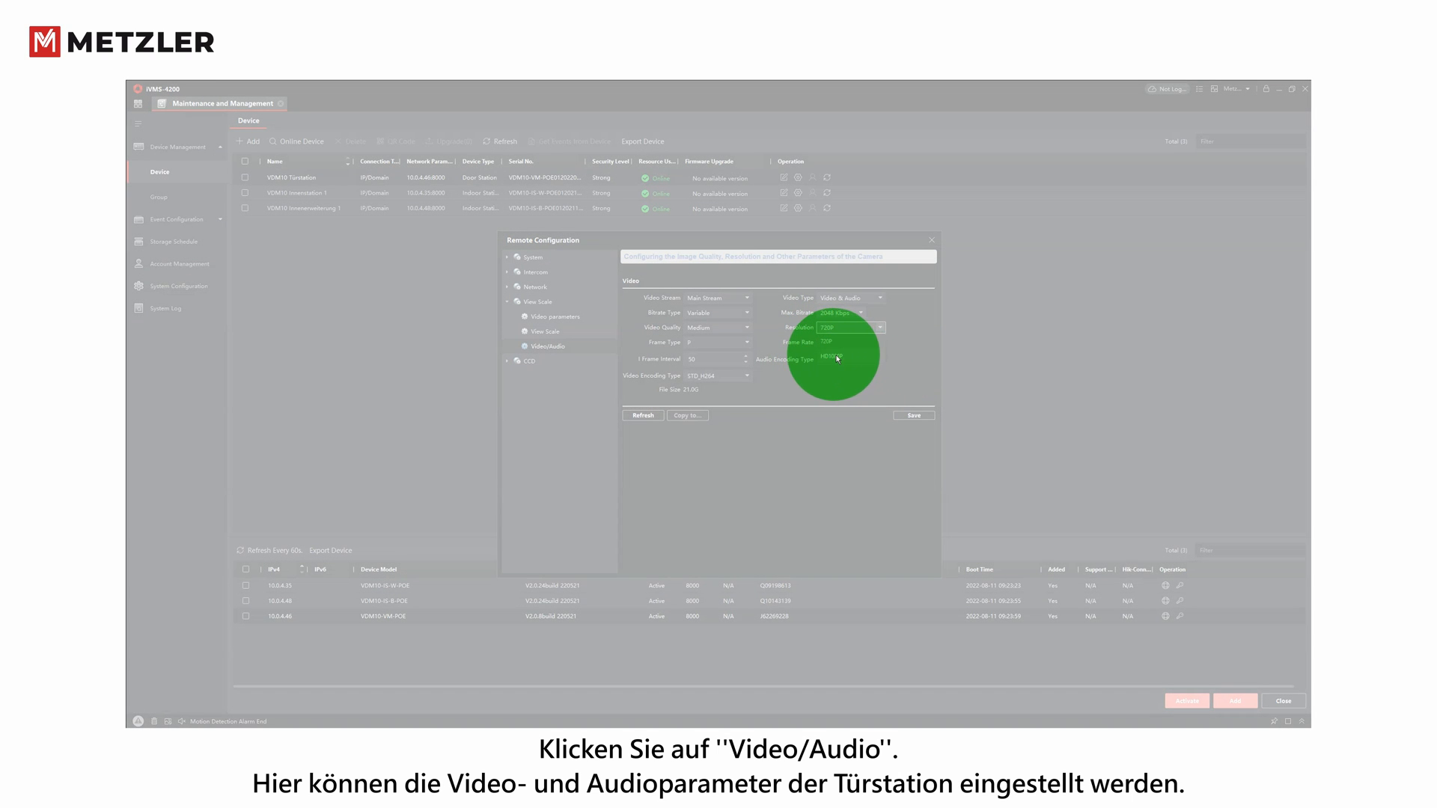
pyautogui.click(834, 356)
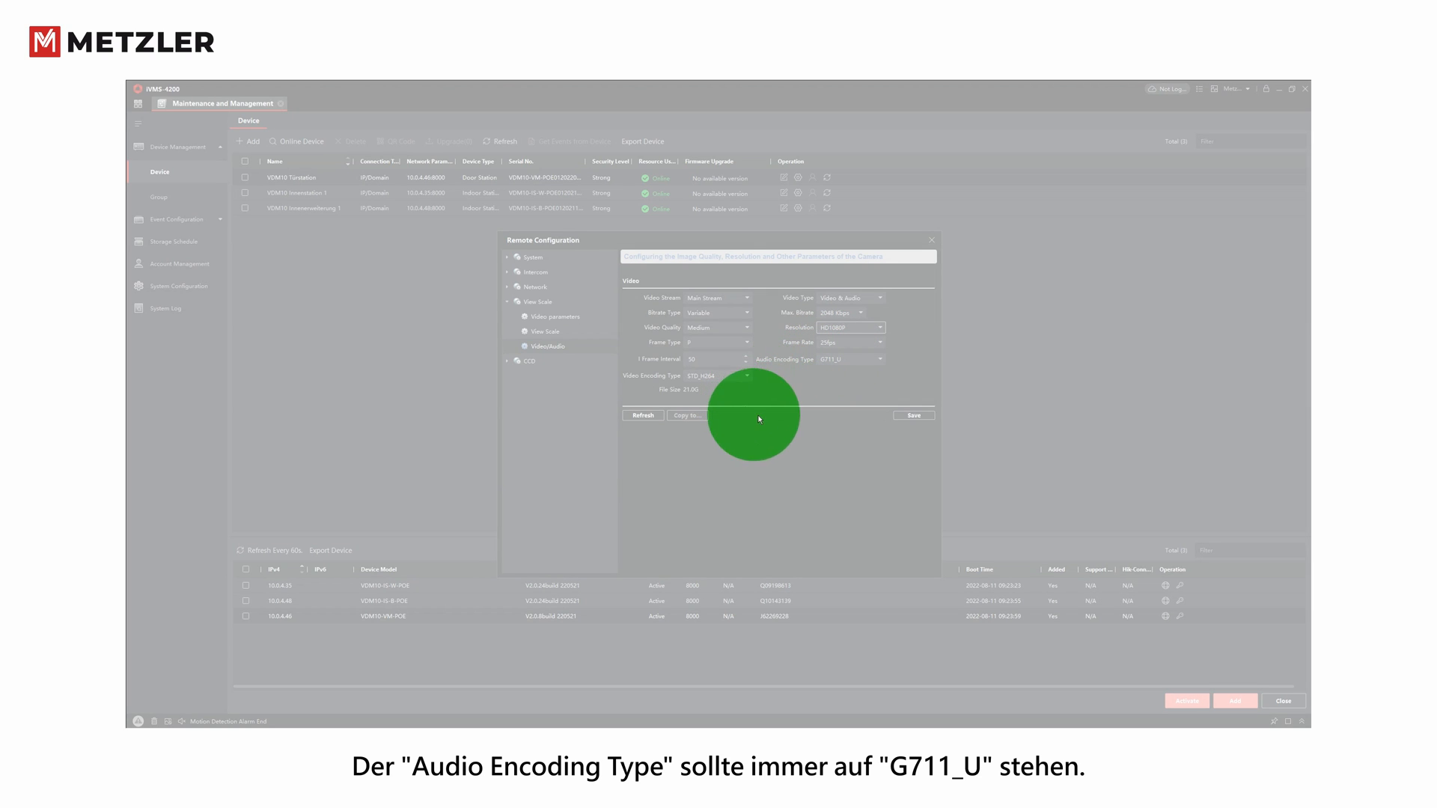
pyautogui.click(914, 416)
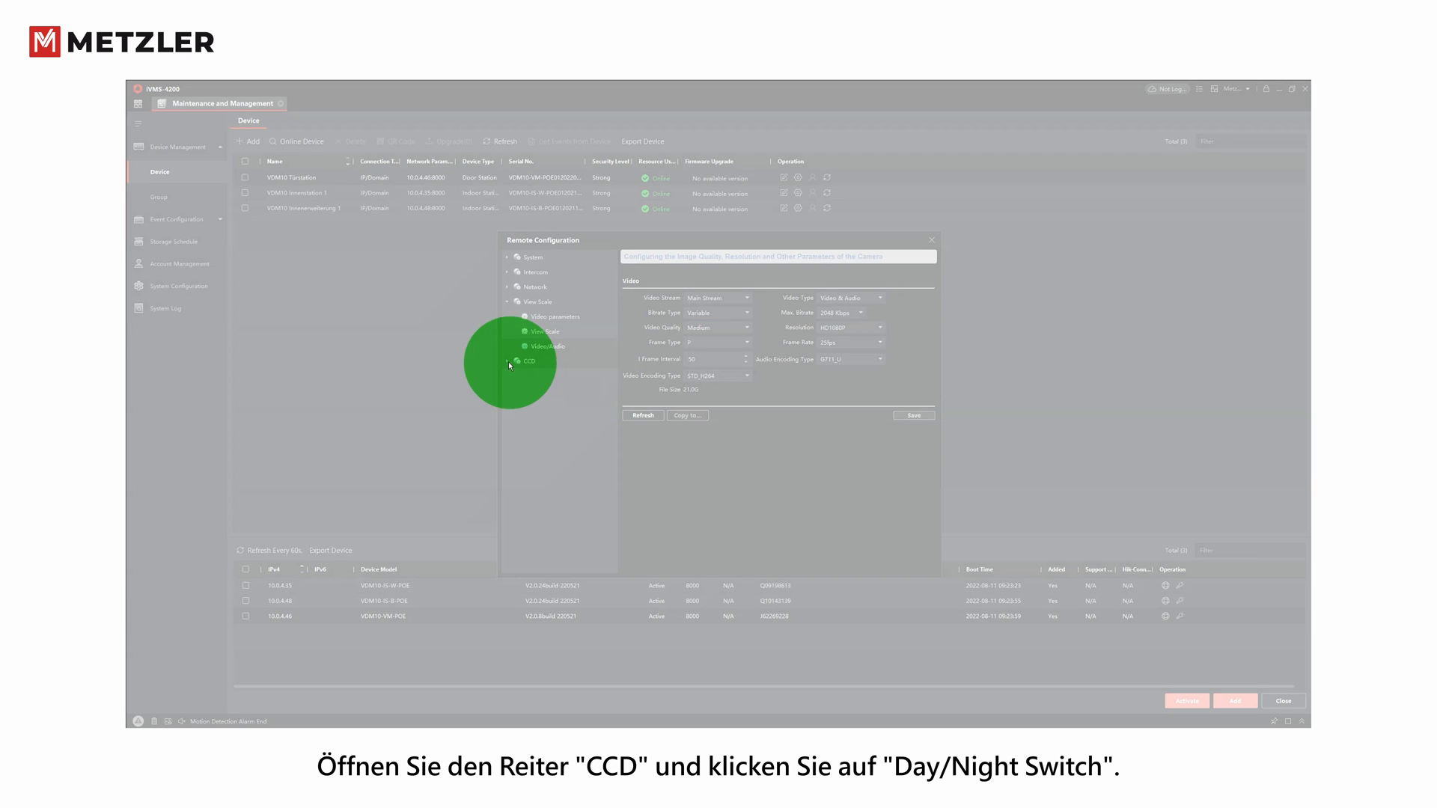
# - Set the CCD Day/Night Switch to Time mode from 08:25:00 to 09:25:00 and save
pyautogui.click(508, 362)
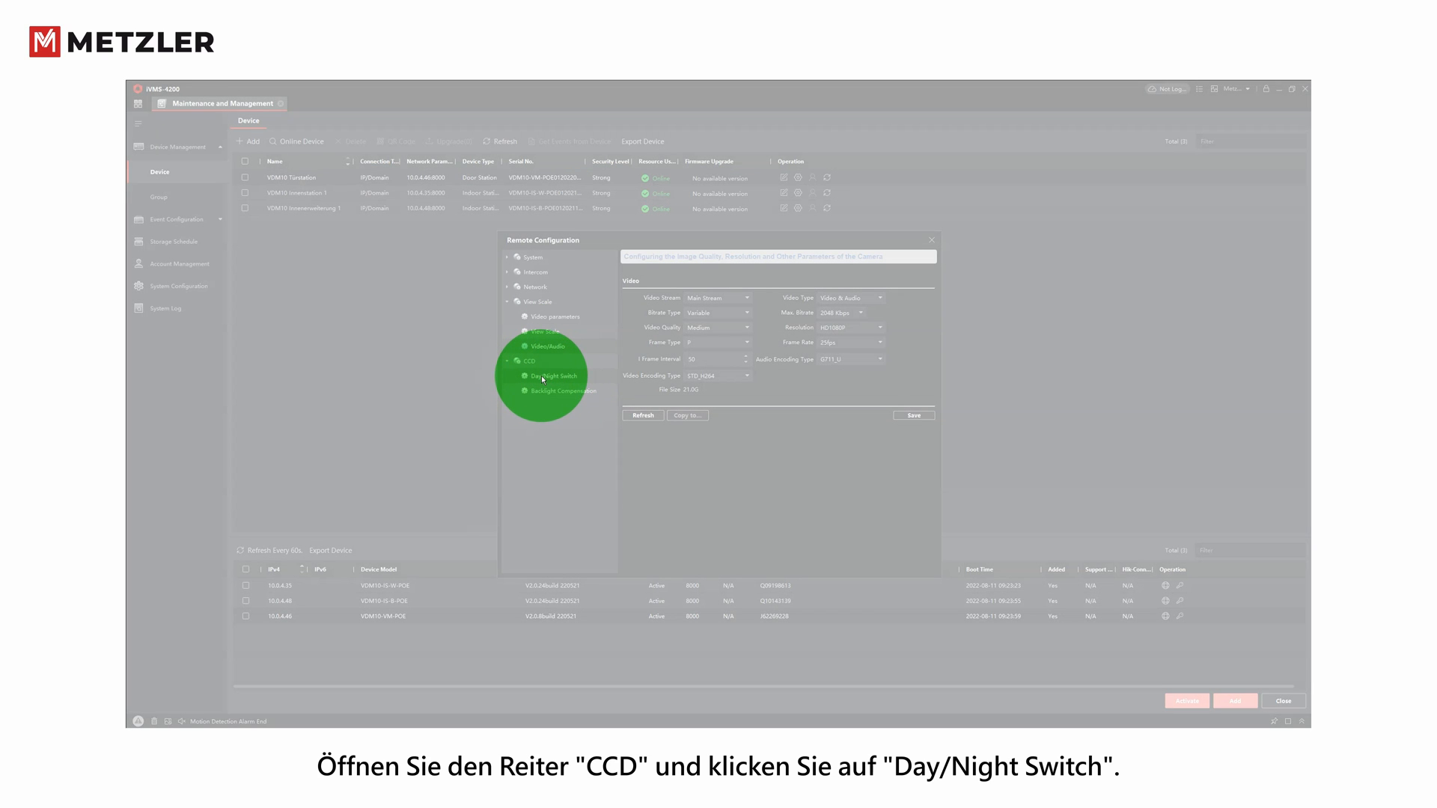
pyautogui.click(542, 377)
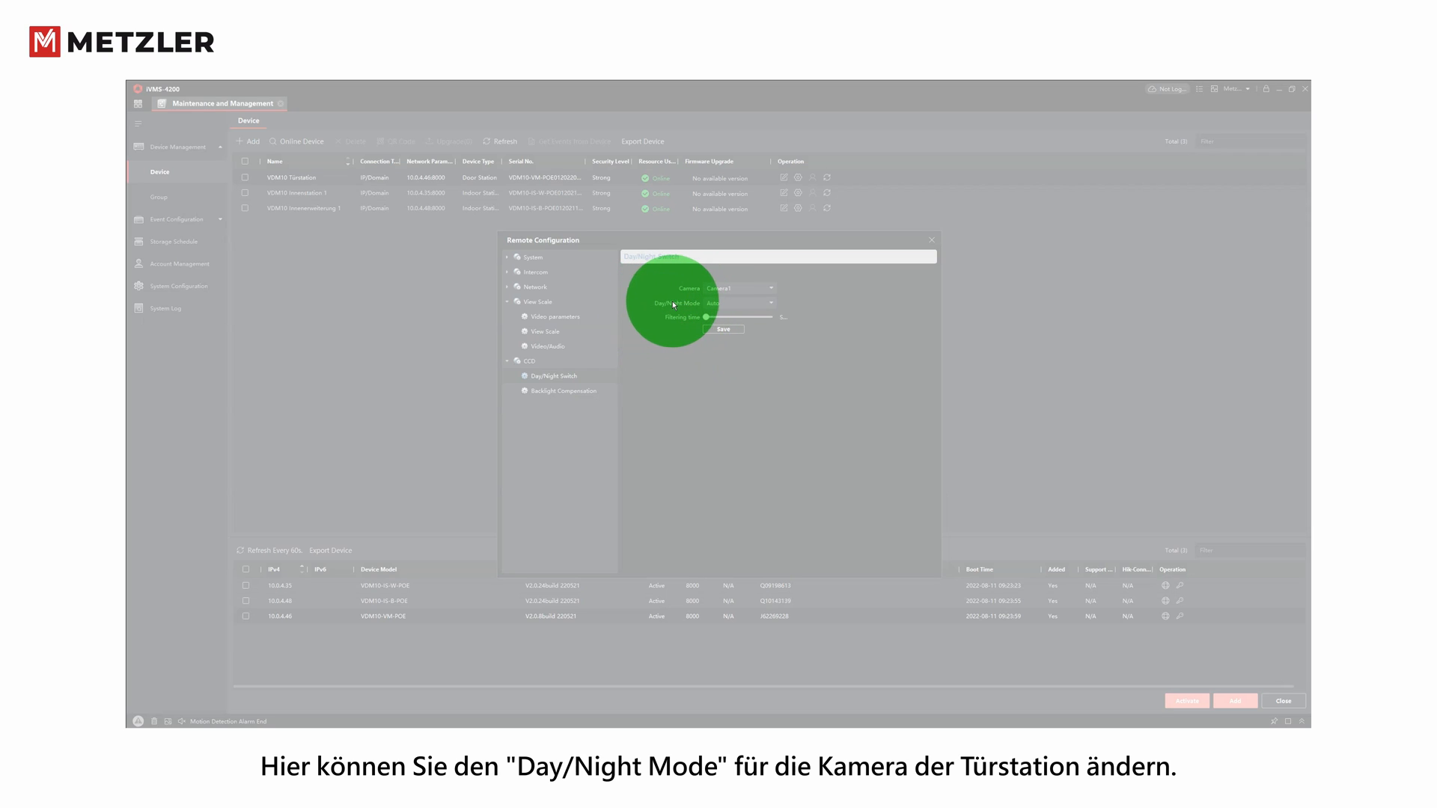
pyautogui.click(750, 302)
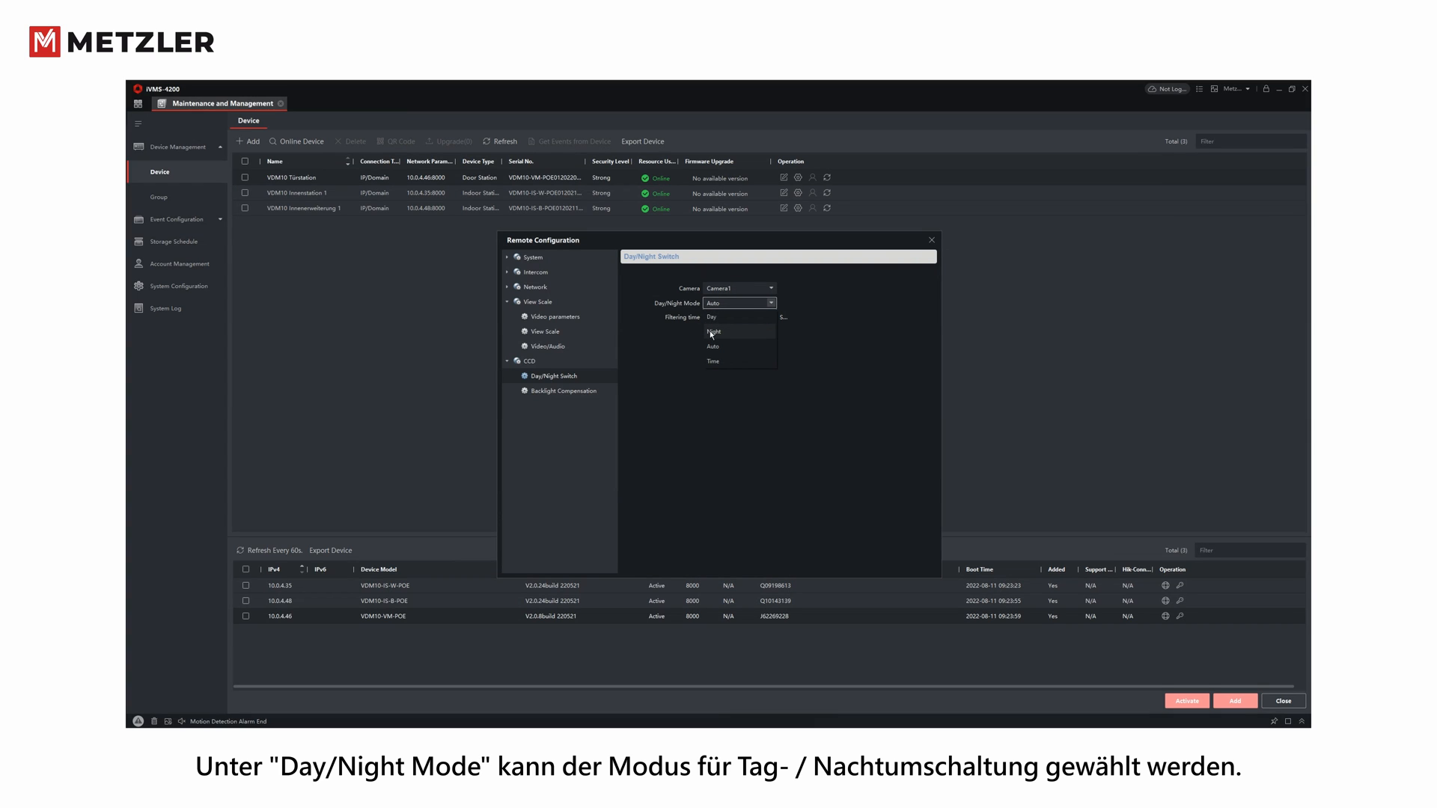
pyautogui.click(715, 362)
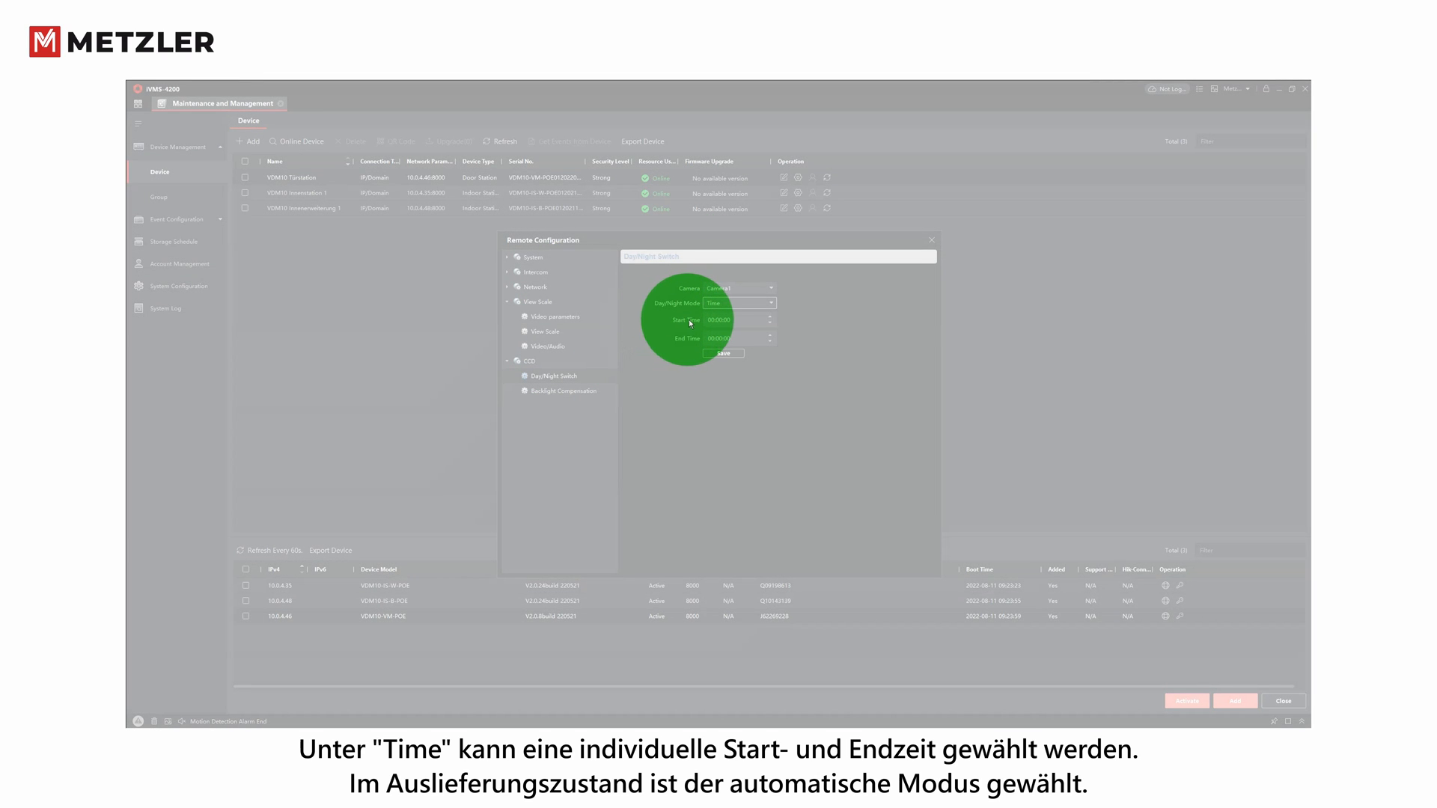
pyautogui.click(714, 320)
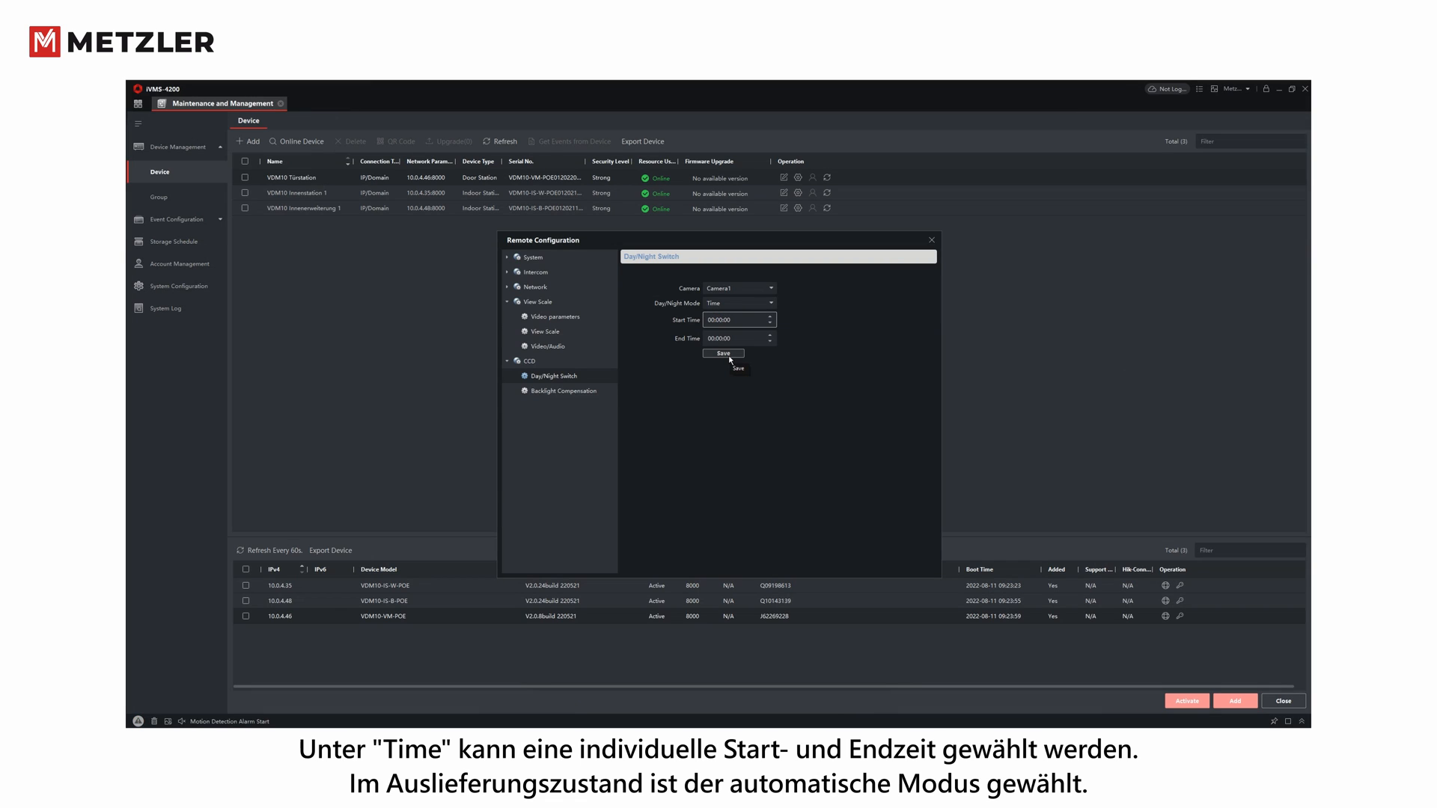
pyautogui.write('8:25')
pyautogui.click(715, 339)
pyautogui.write('09')
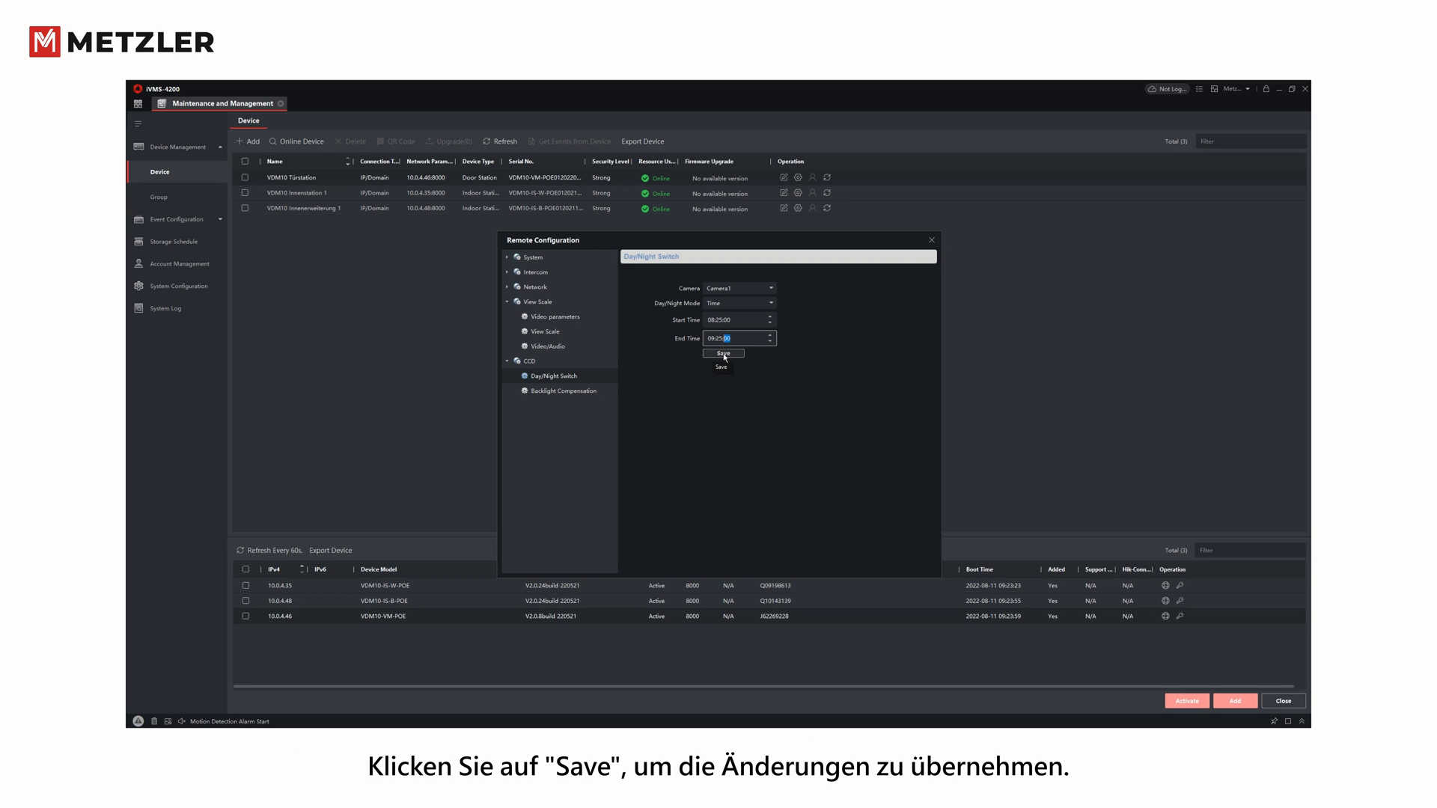
pyautogui.click(724, 355)
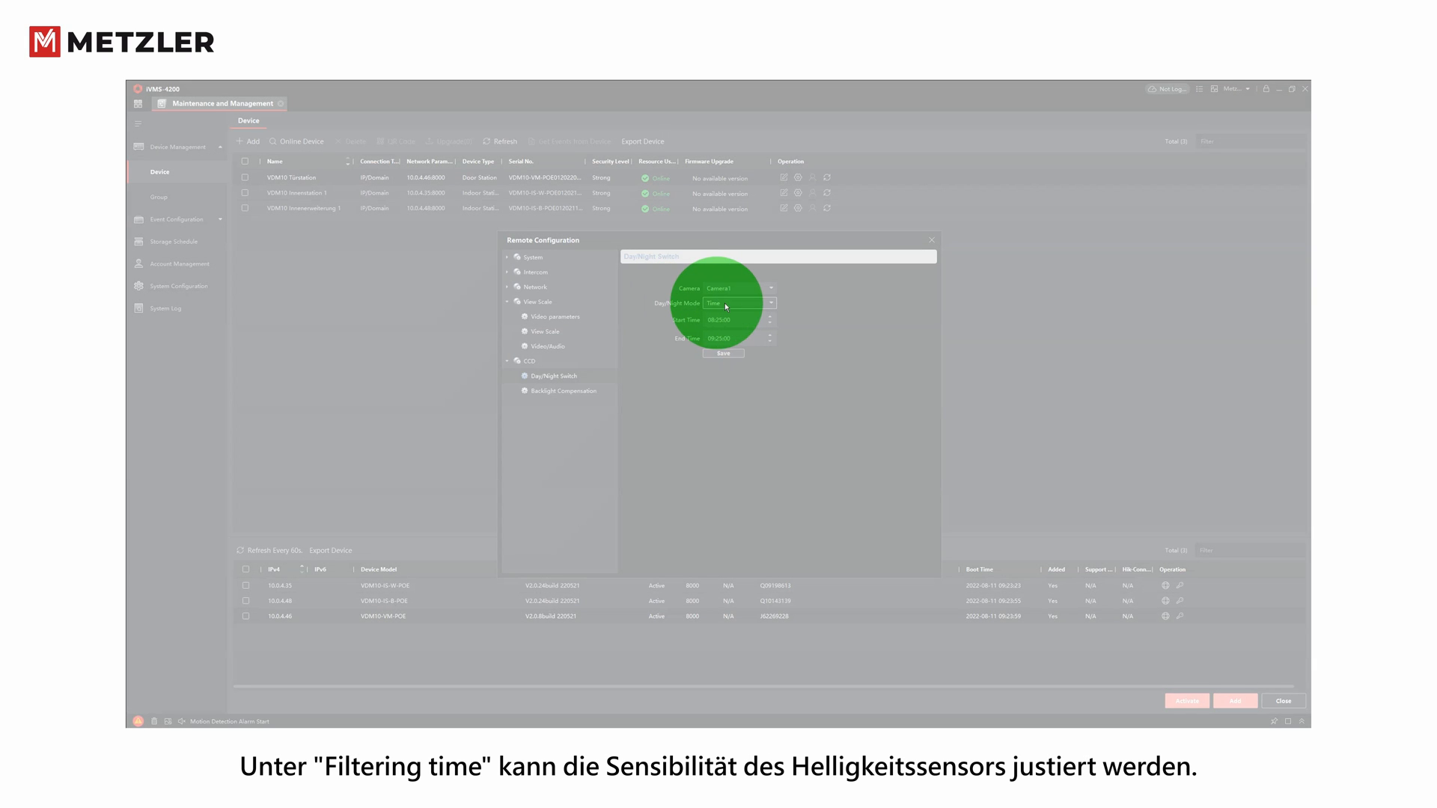
# - Set Day/Night mode to Auto and save, then change the filtering time and save again
pyautogui.click(769, 303)
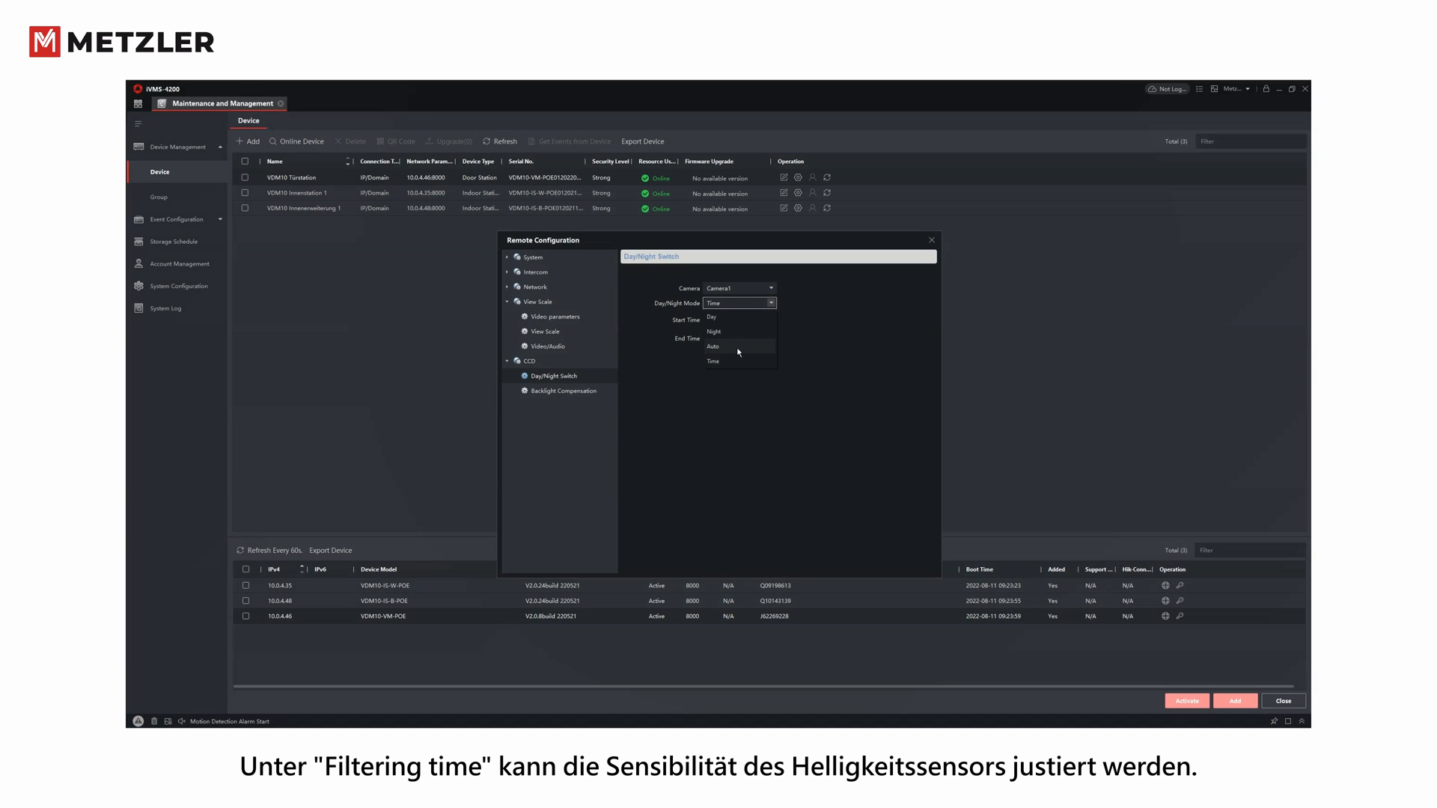
pyautogui.click(724, 347)
pyautogui.click(723, 330)
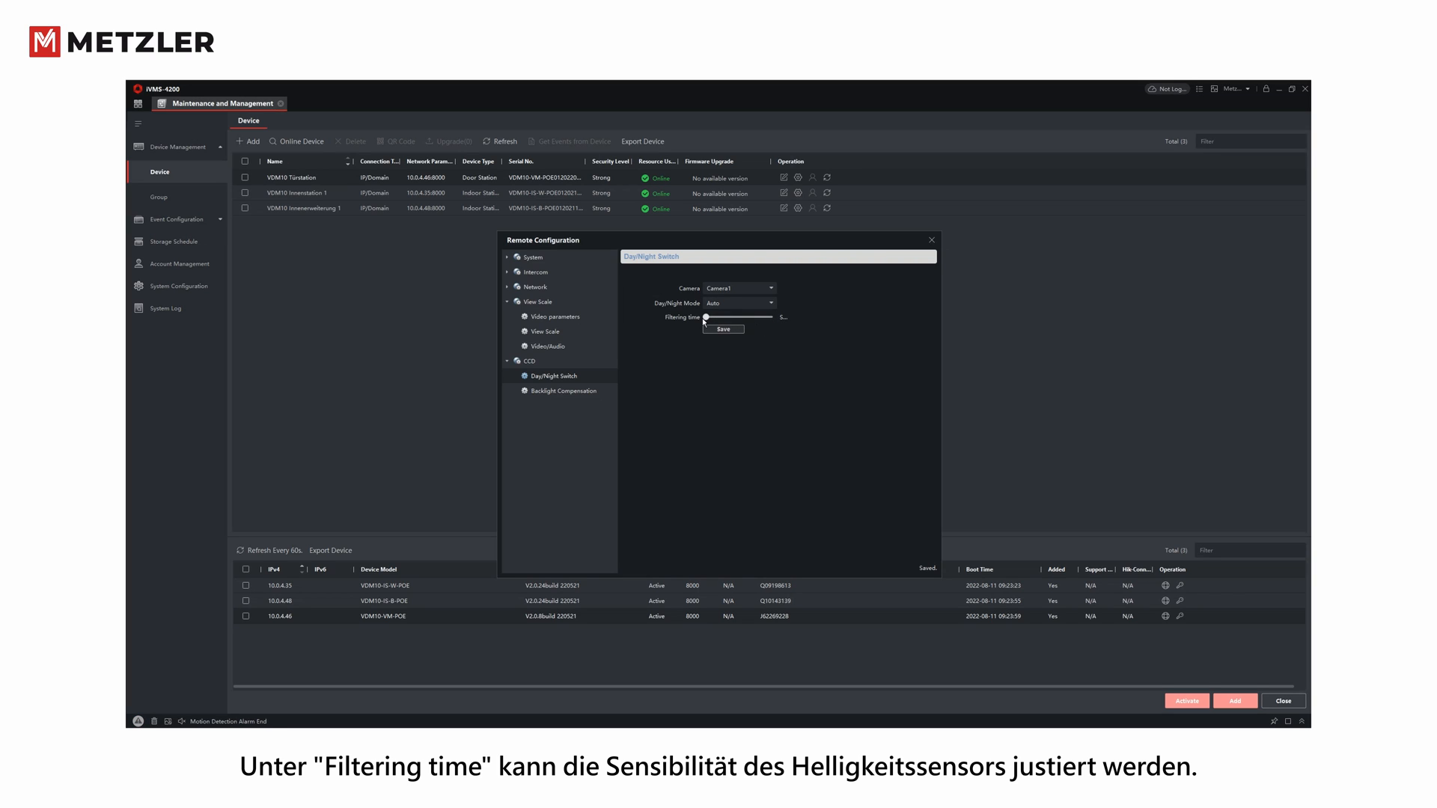
pyautogui.moveTo(707, 318)
pyautogui.mouseDown()
pyautogui.moveTo(736, 319)
pyautogui.moveTo(707, 318)
pyautogui.mouseUp()
pyautogui.click(725, 330)
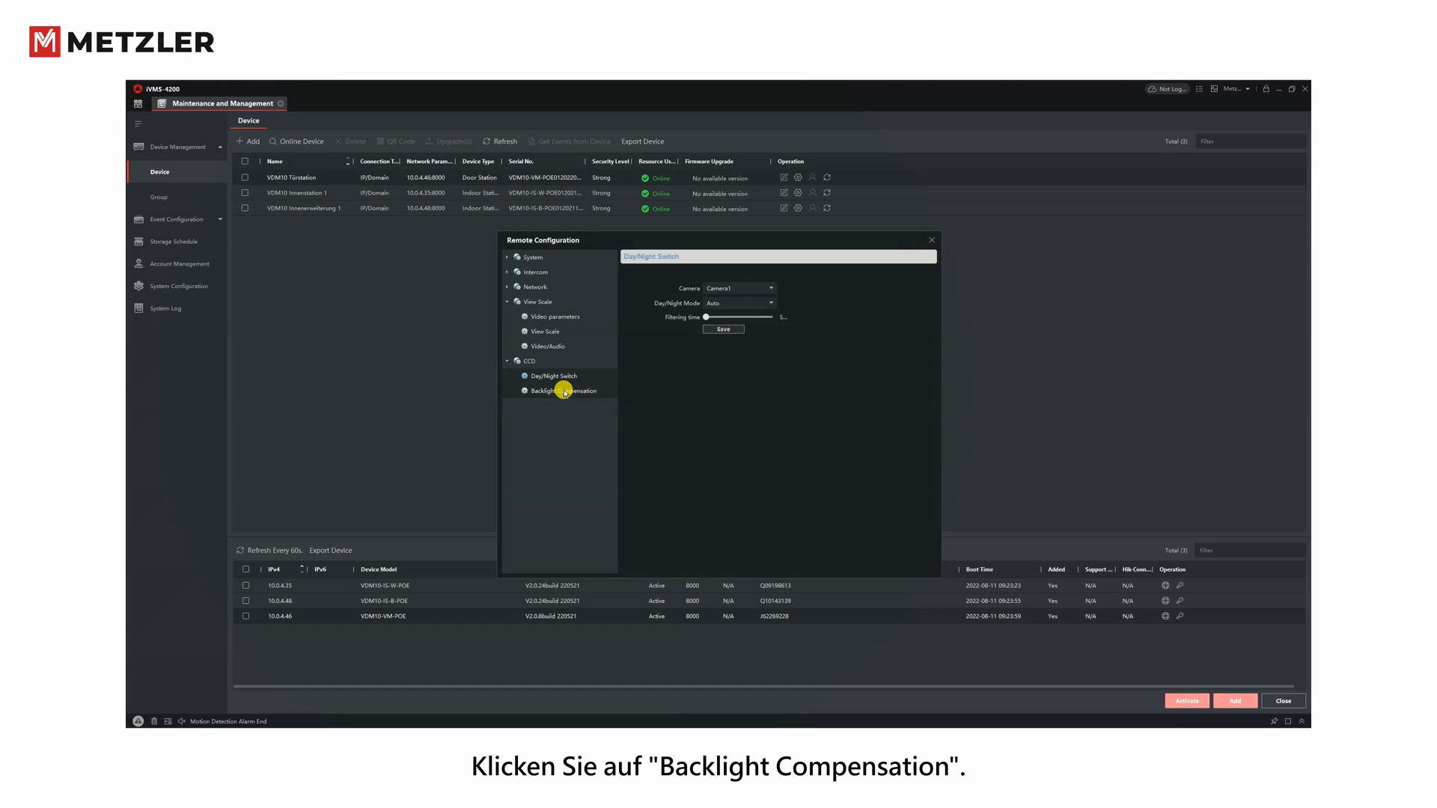
# - Confirm backlight compensation is Close, collapse CCD, and close the door station's Remote Configuration
pyautogui.click(565, 391)
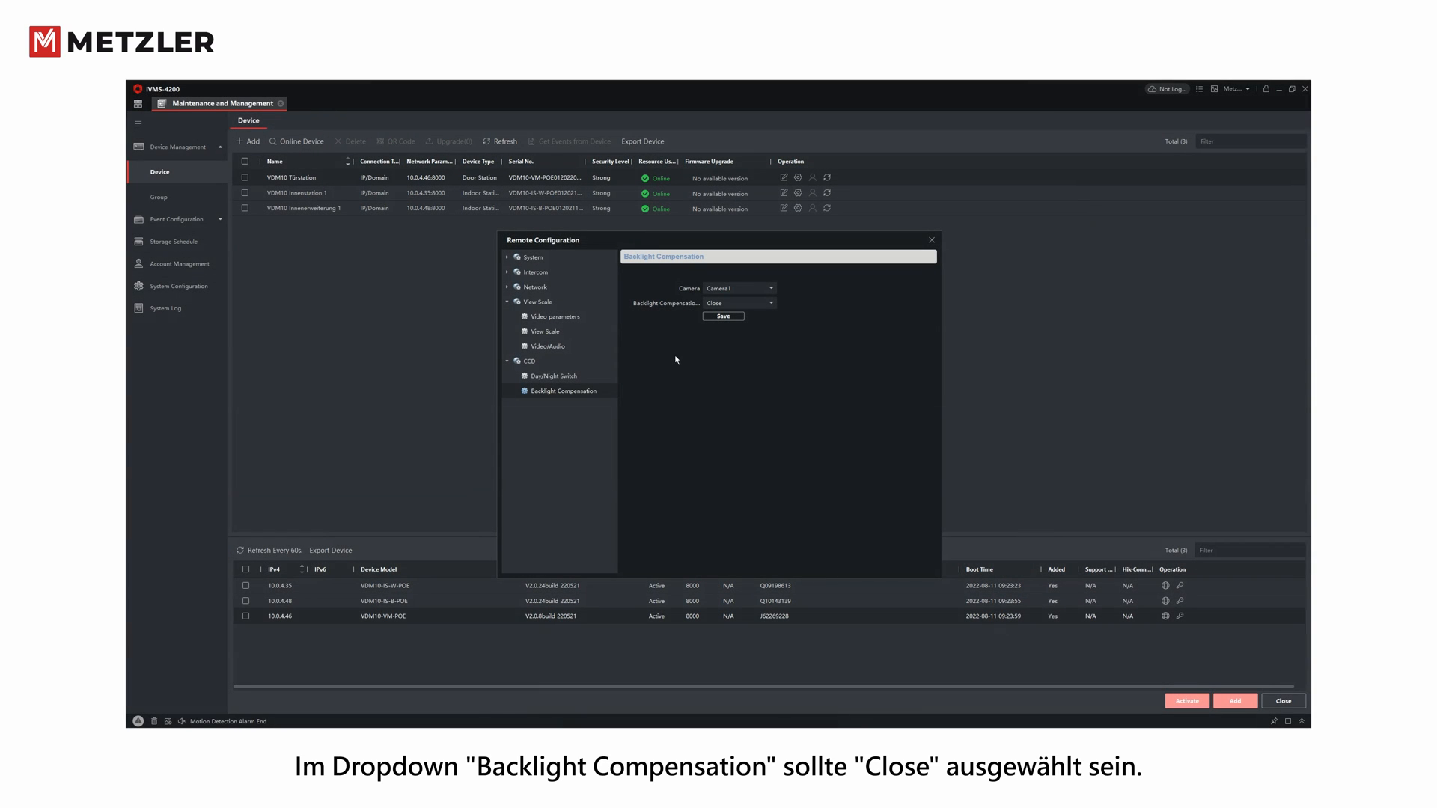
pyautogui.click(507, 362)
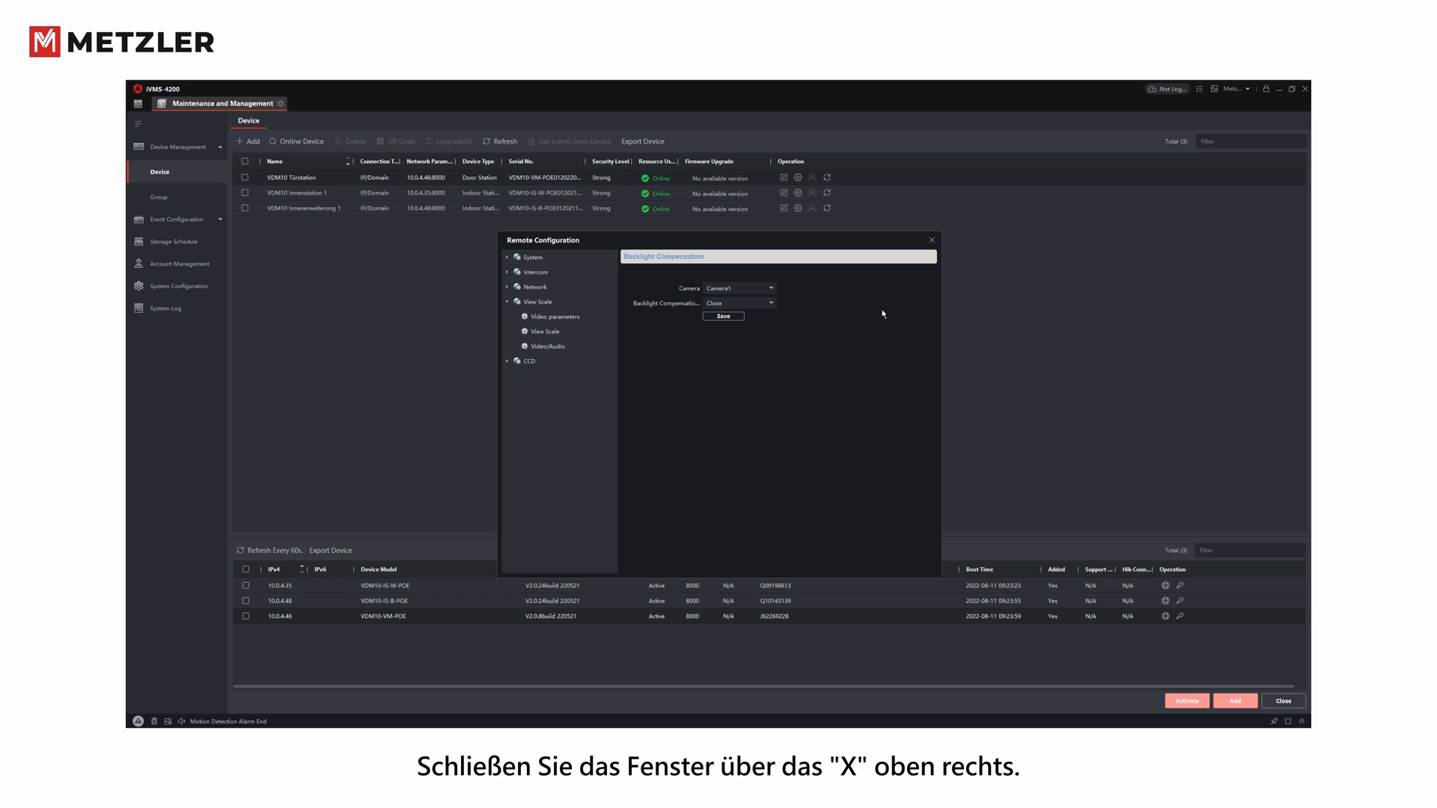
pyautogui.click(931, 240)
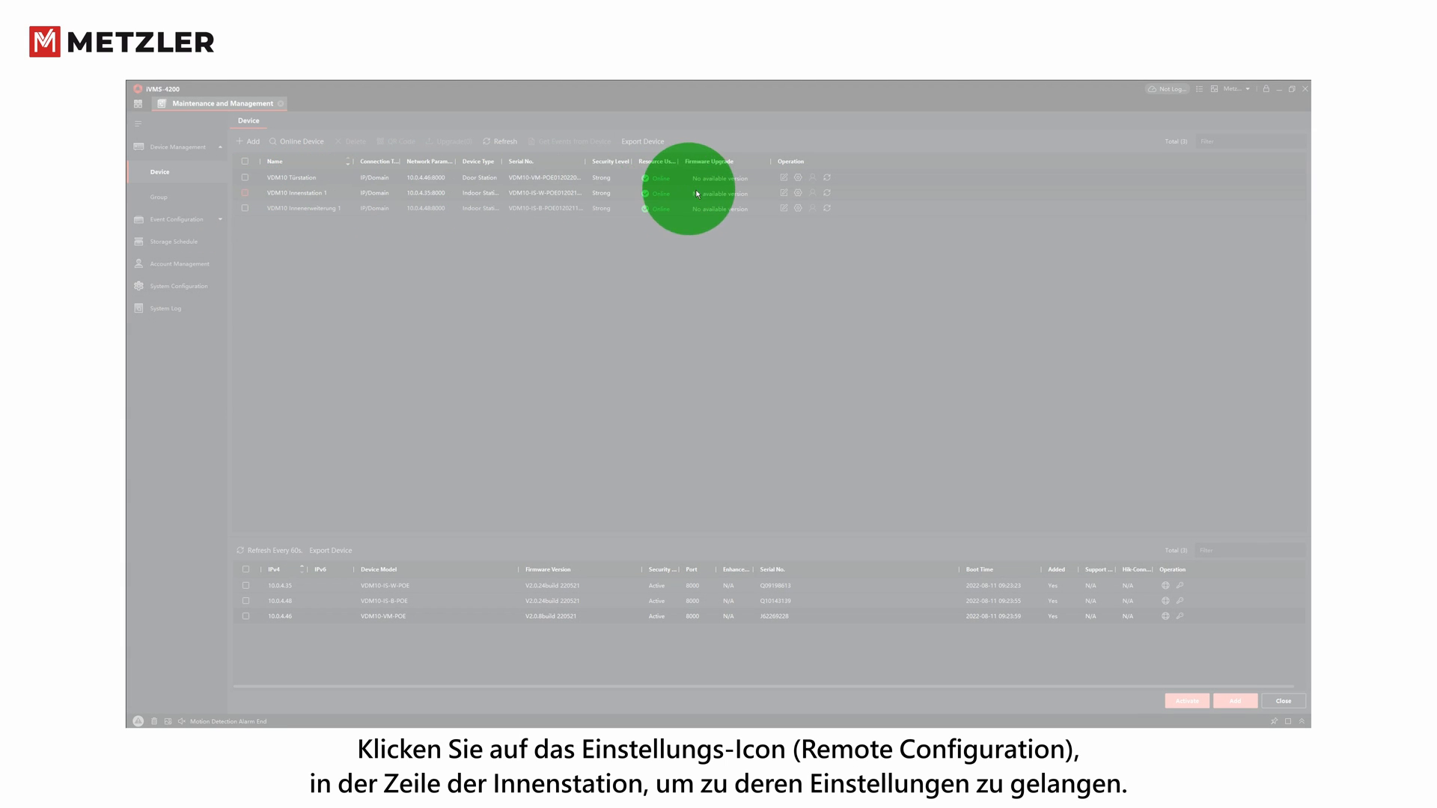
# - Open remote configuration for VDM10 Innenstation 1 and show Intercom > ID Configuration
pyautogui.click(798, 193)
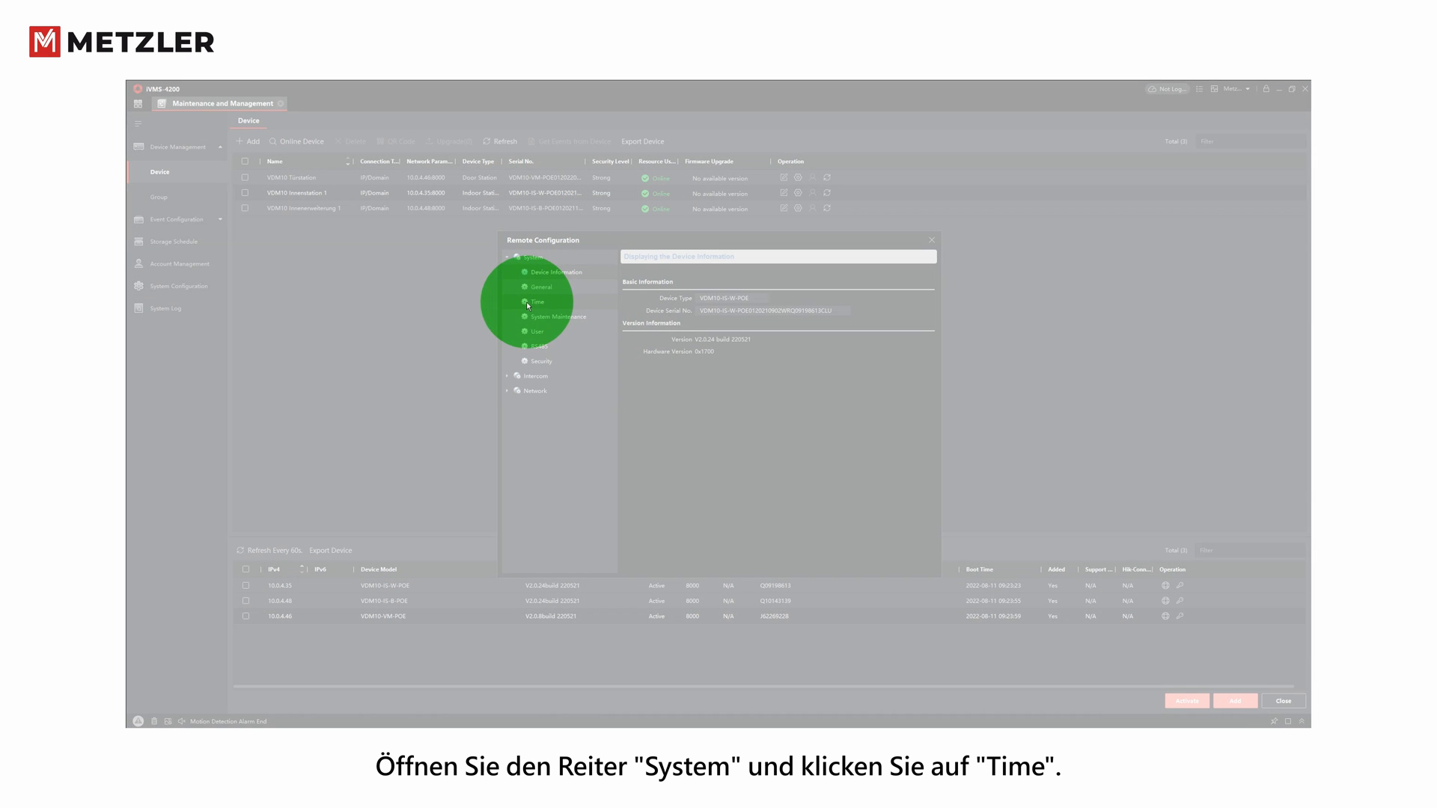
pyautogui.click(541, 303)
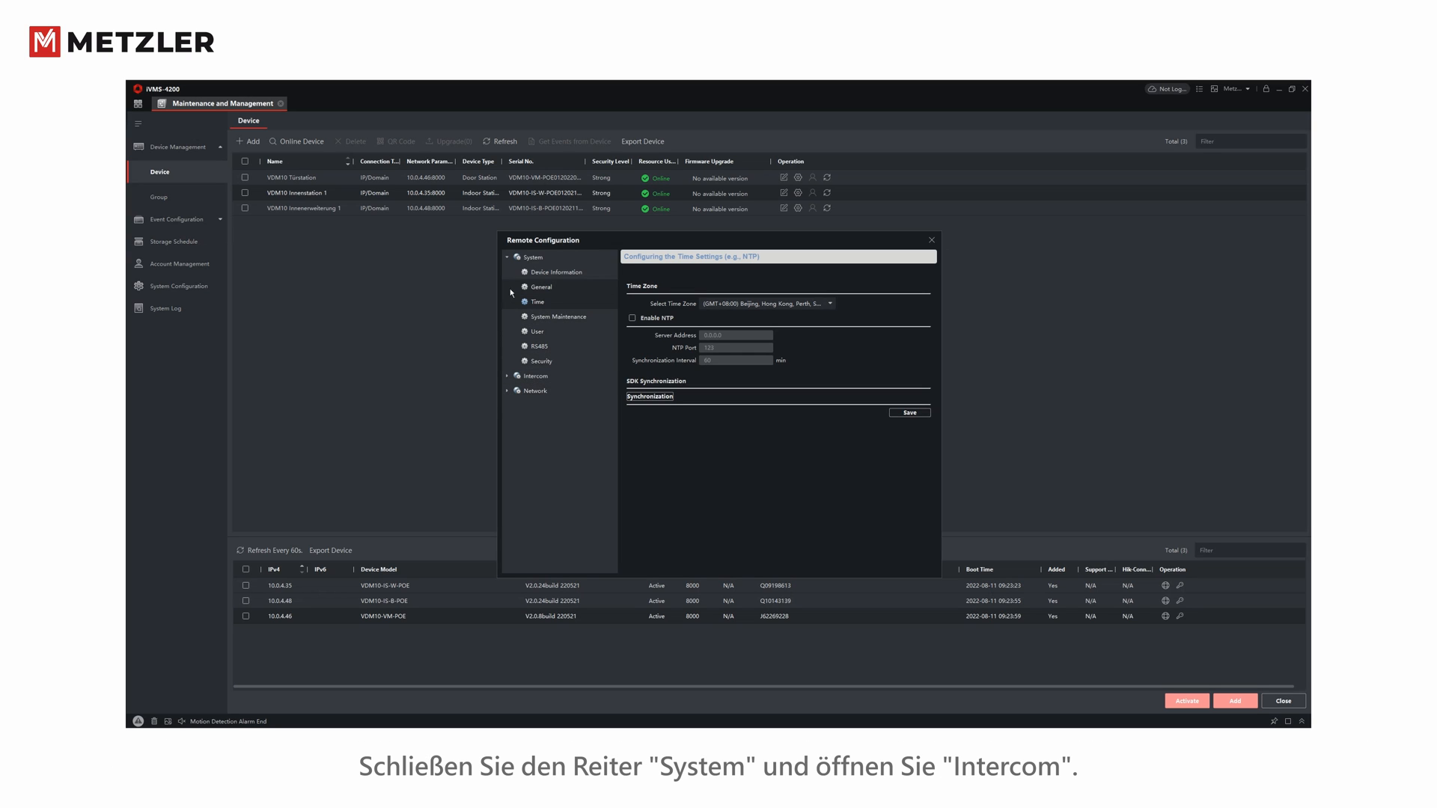
pyautogui.click(508, 259)
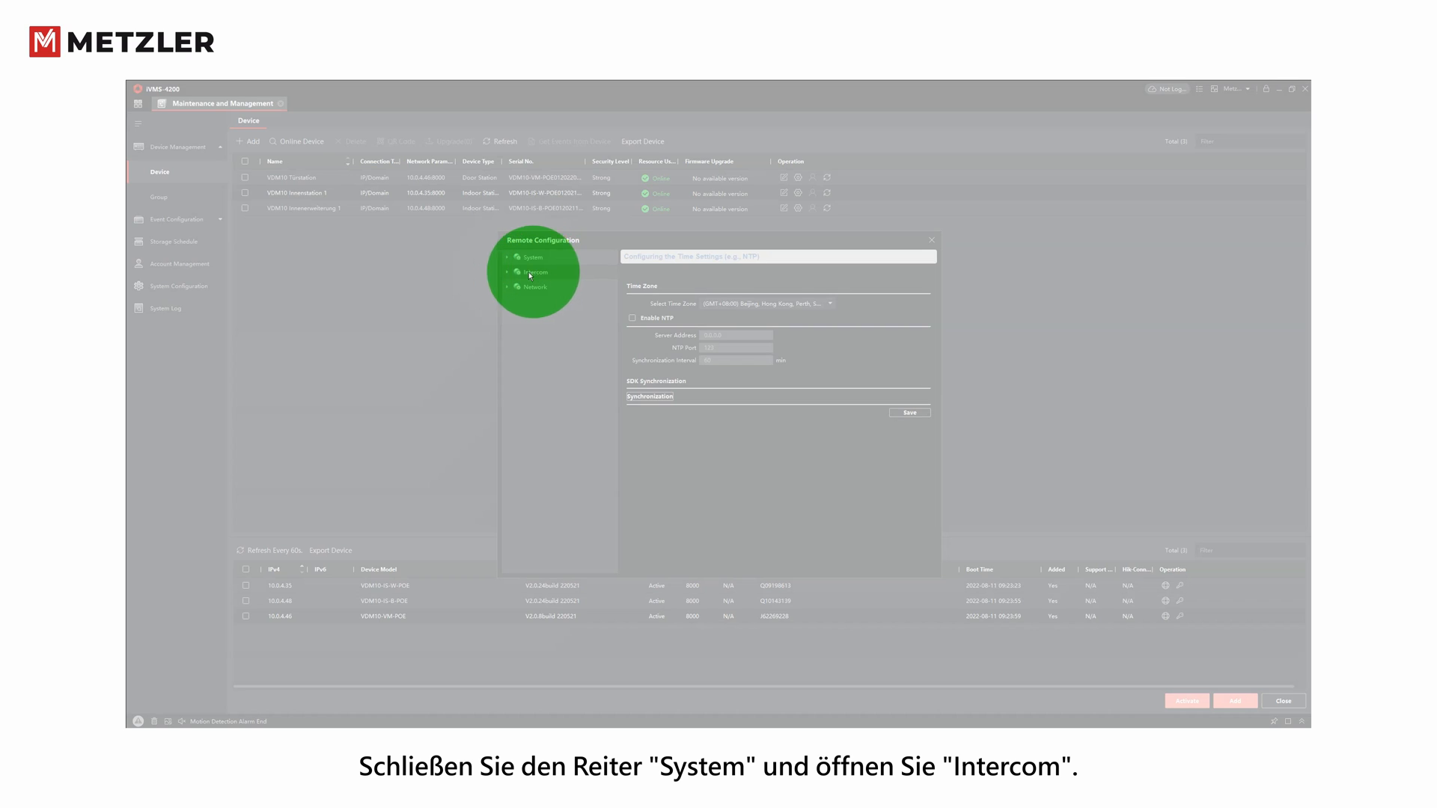
pyautogui.click(506, 272)
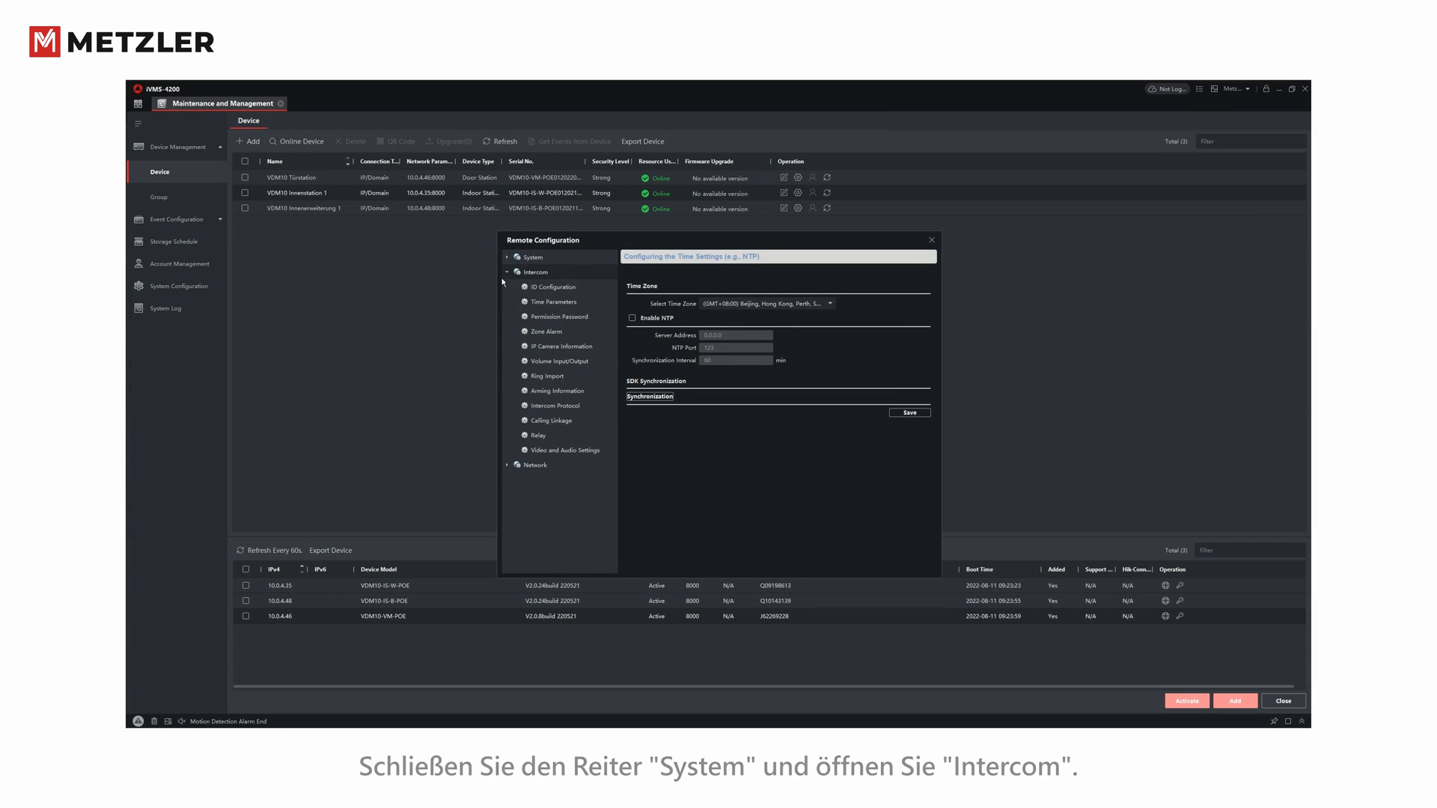
pyautogui.click(531, 287)
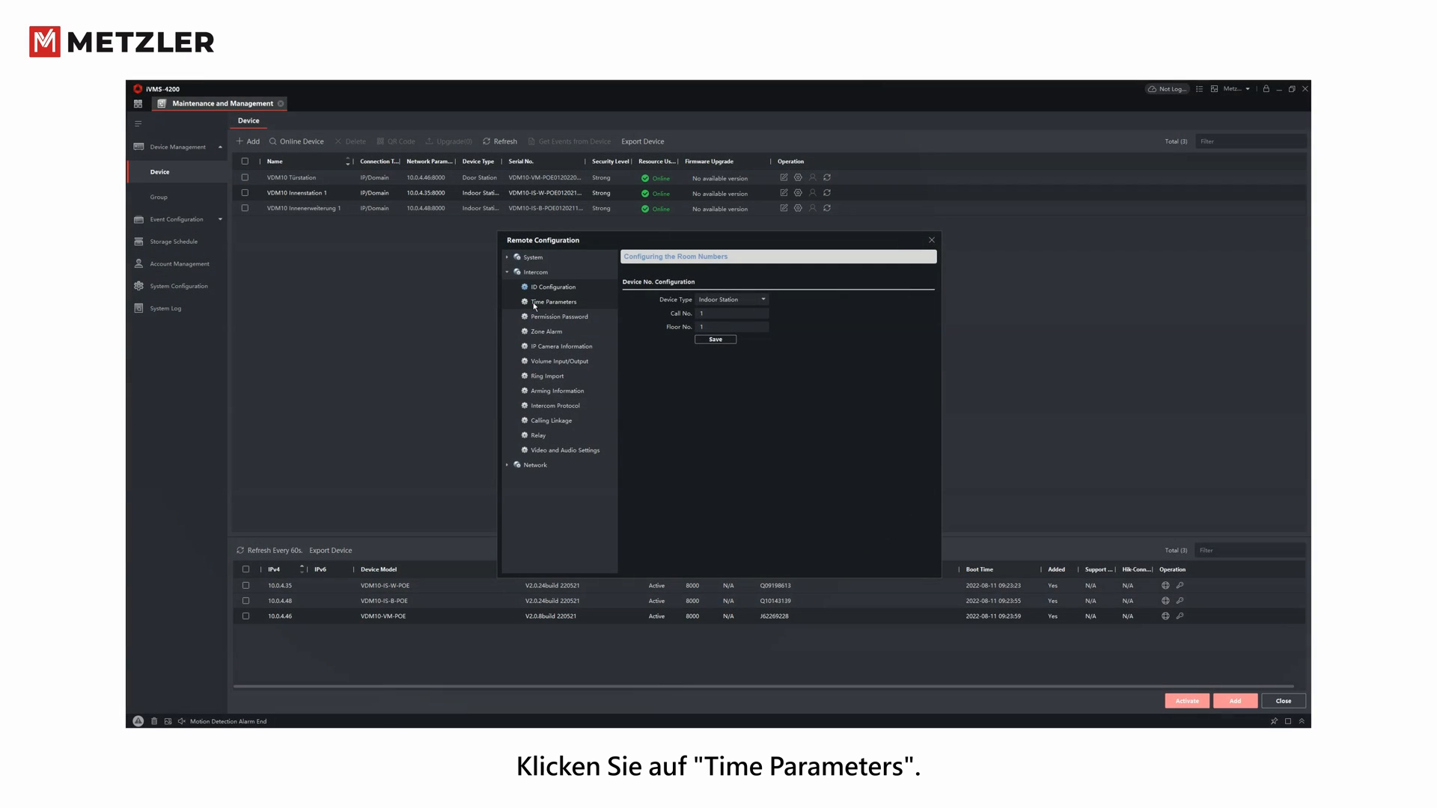
# - Check the Time Parameters: calling 15, live view 30 and call forwarding 0 seconds, with their ranges
pyautogui.click(534, 304)
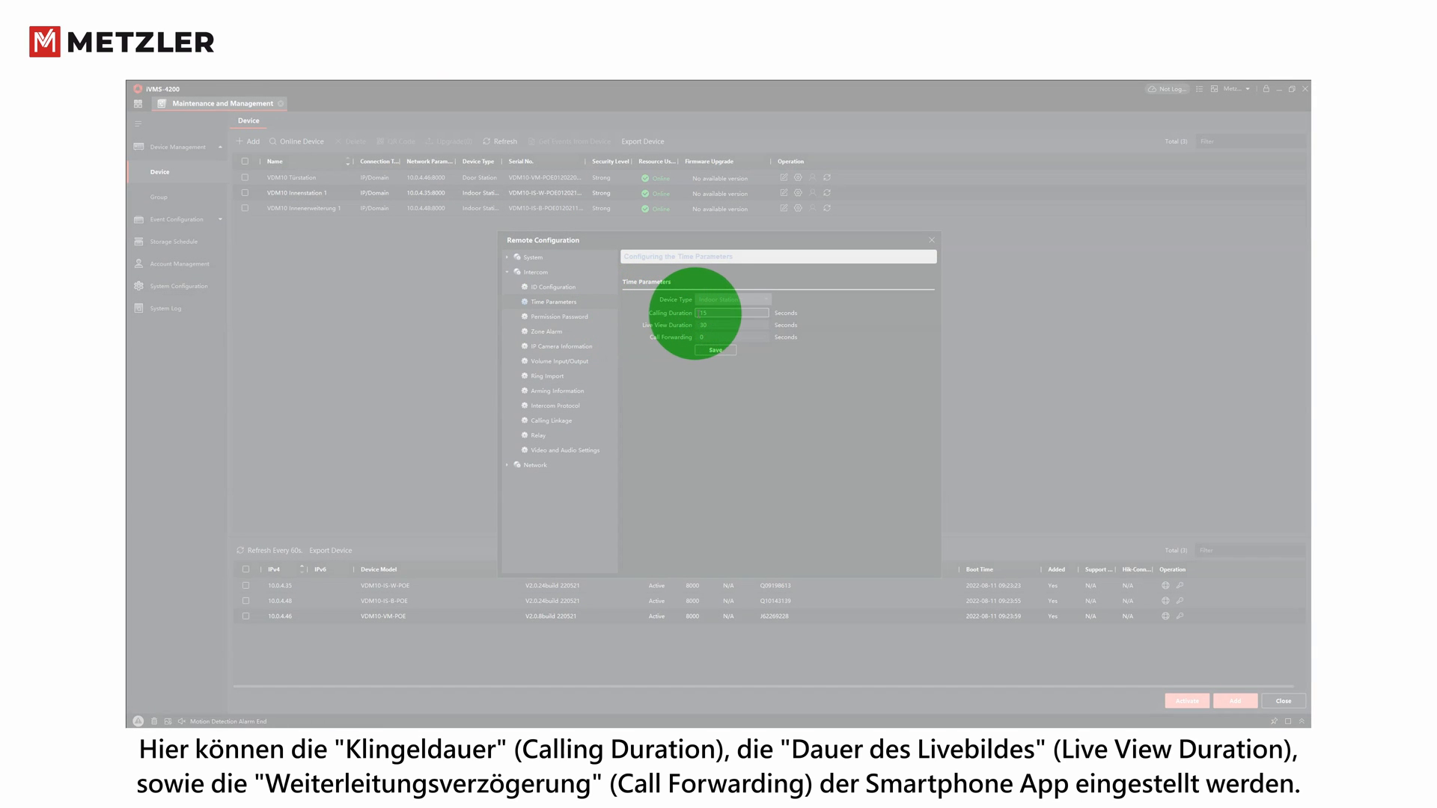
pyautogui.click(707, 313)
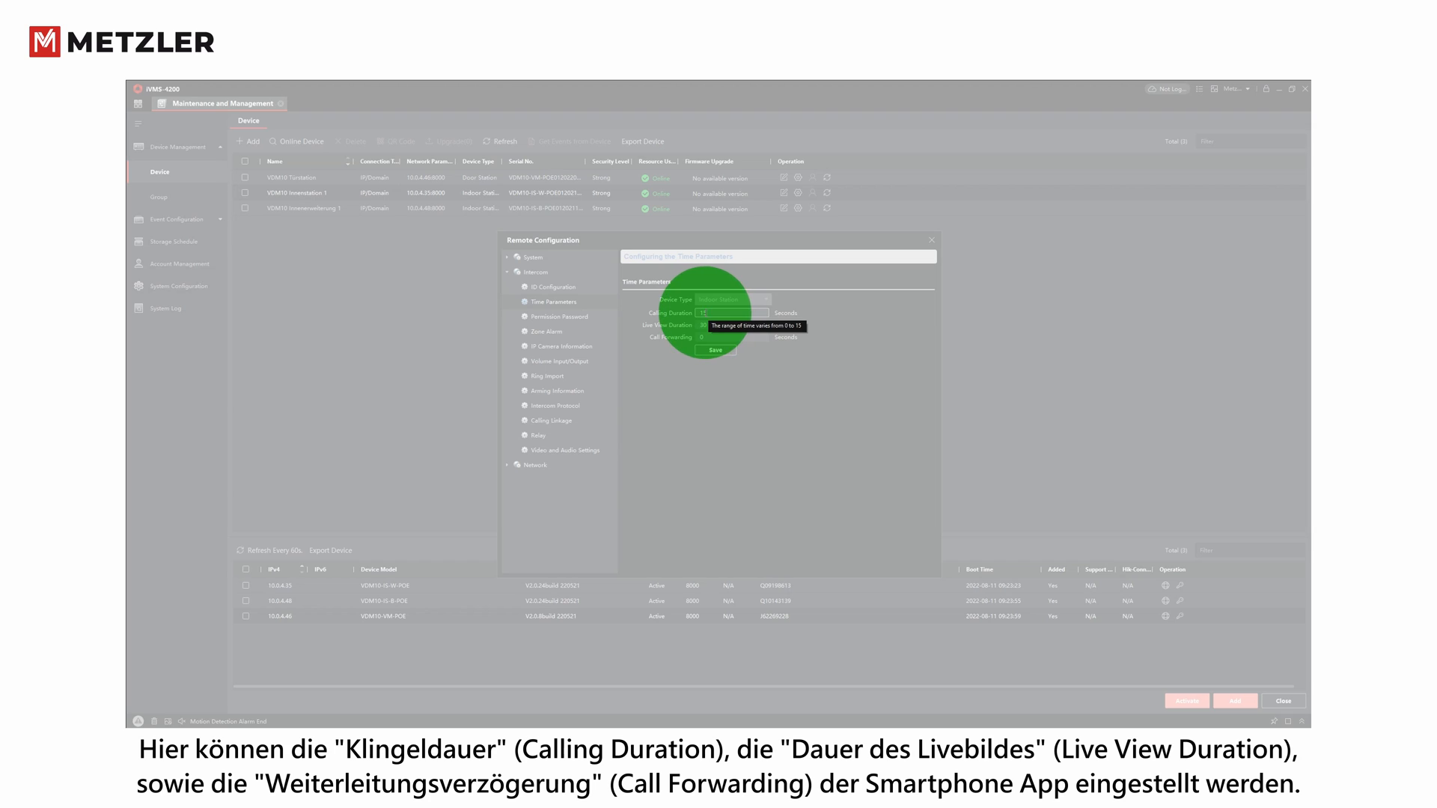
pyautogui.click(699, 325)
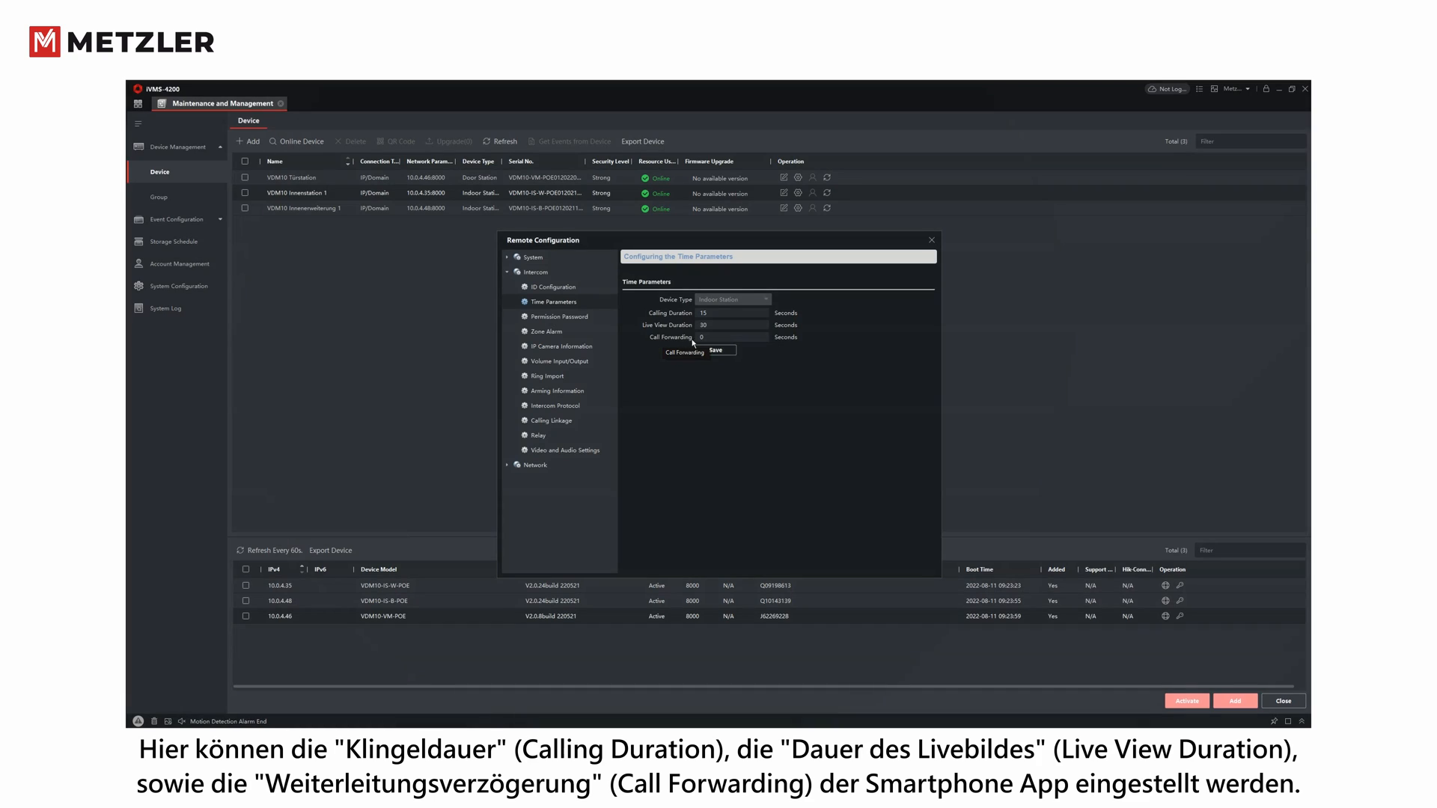
pyautogui.click(699, 339)
pyautogui.click(676, 395)
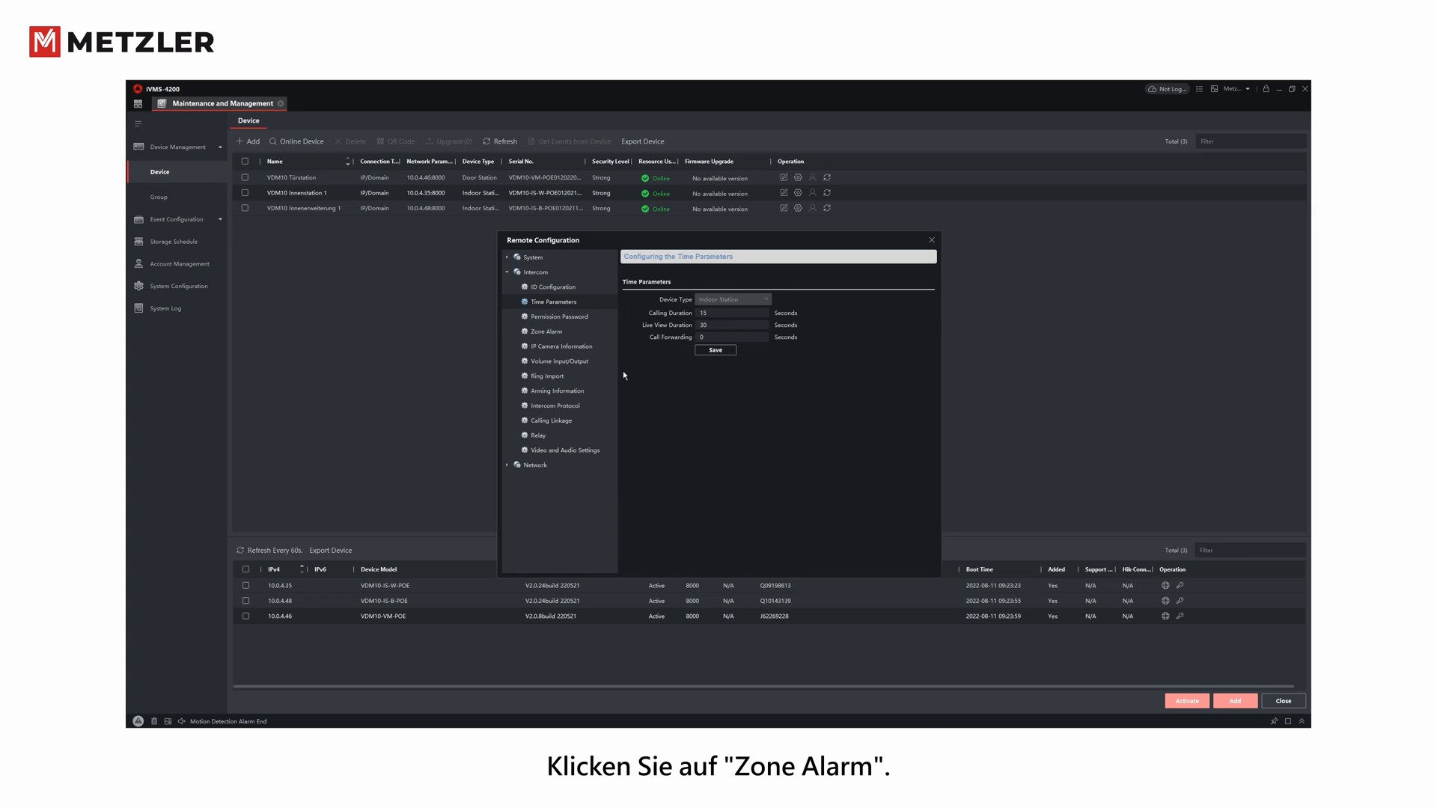
# - Set Zone Alarm Area No. 1 to Doorbell Switch (24h Alarm) and save it
pyautogui.click(518, 332)
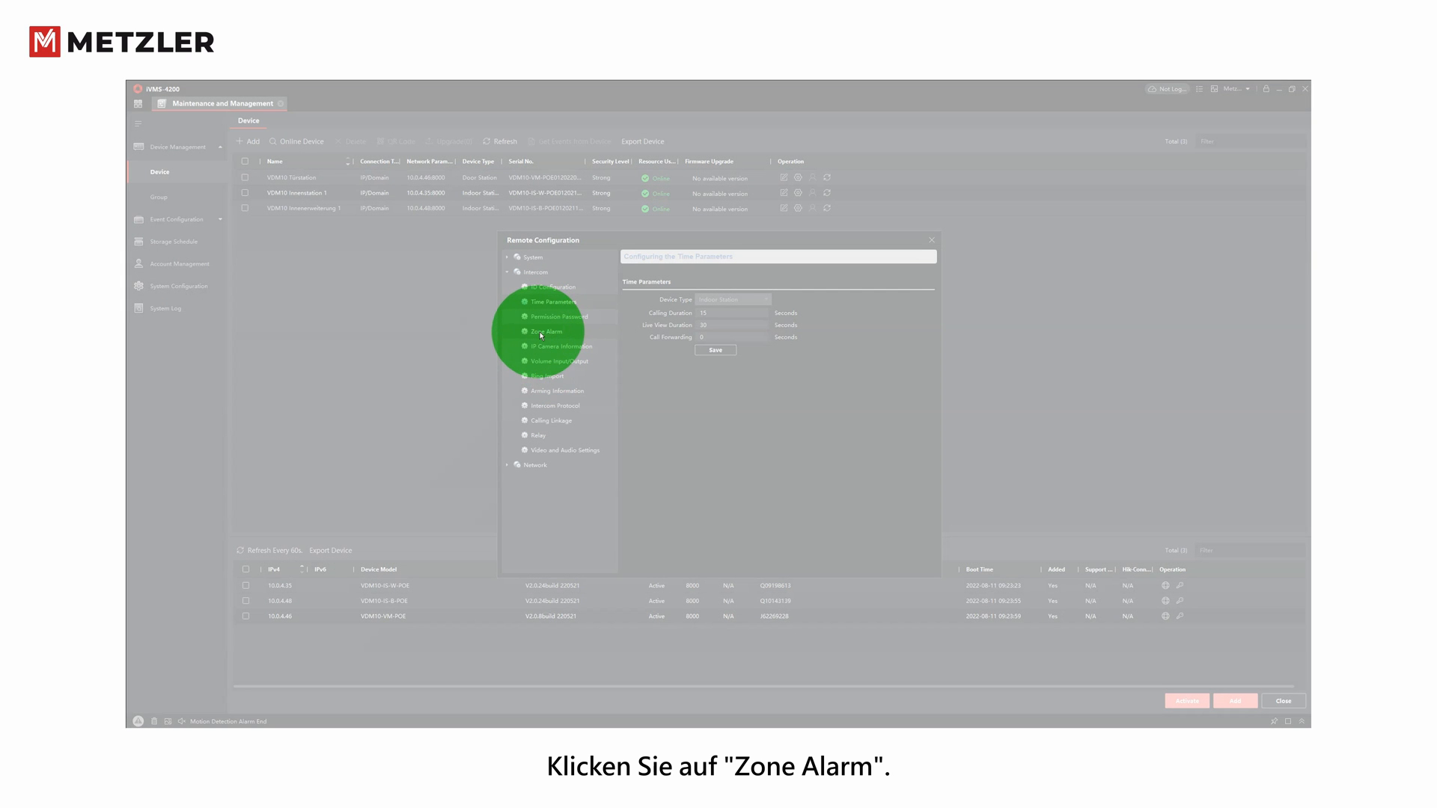
pyautogui.click(545, 333)
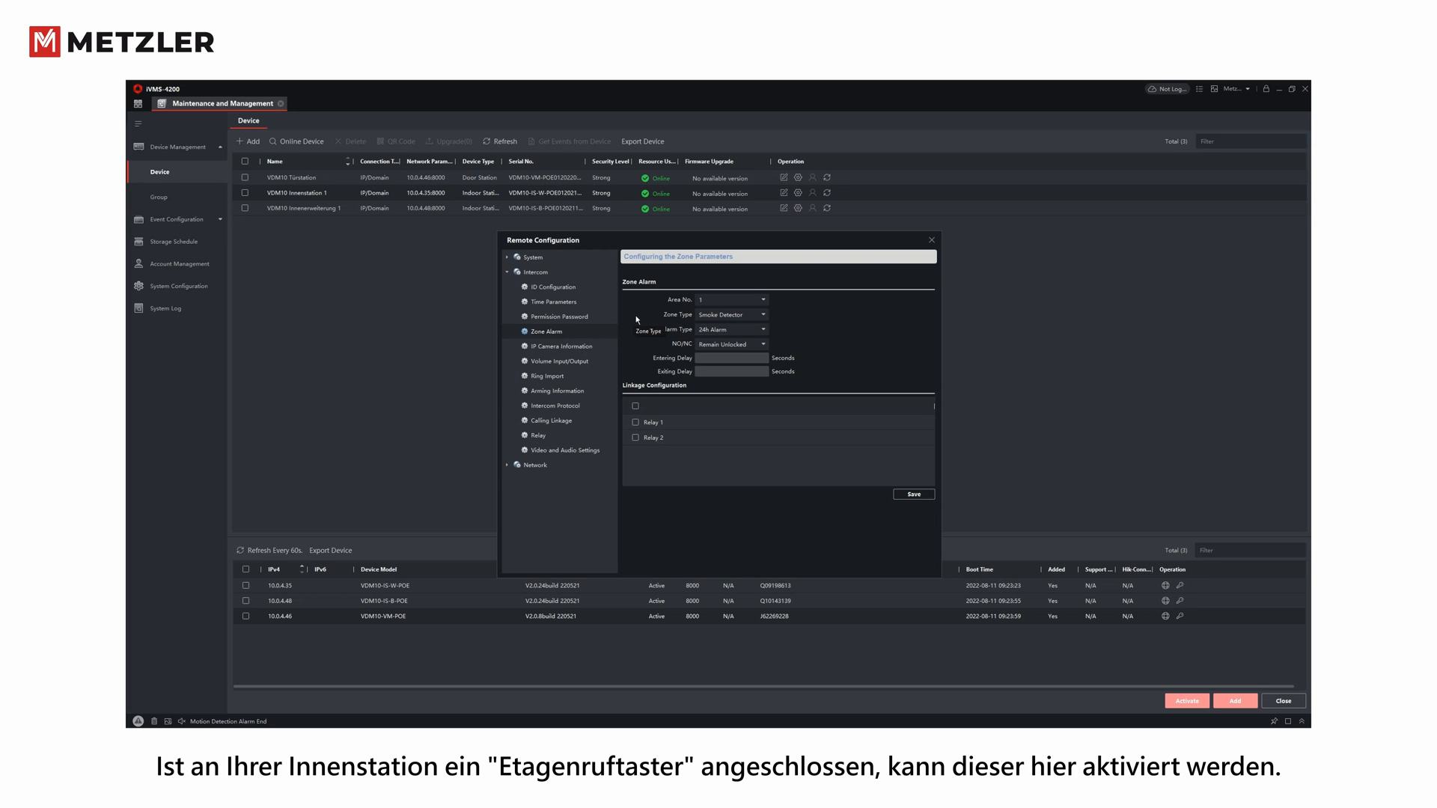
pyautogui.click(762, 299)
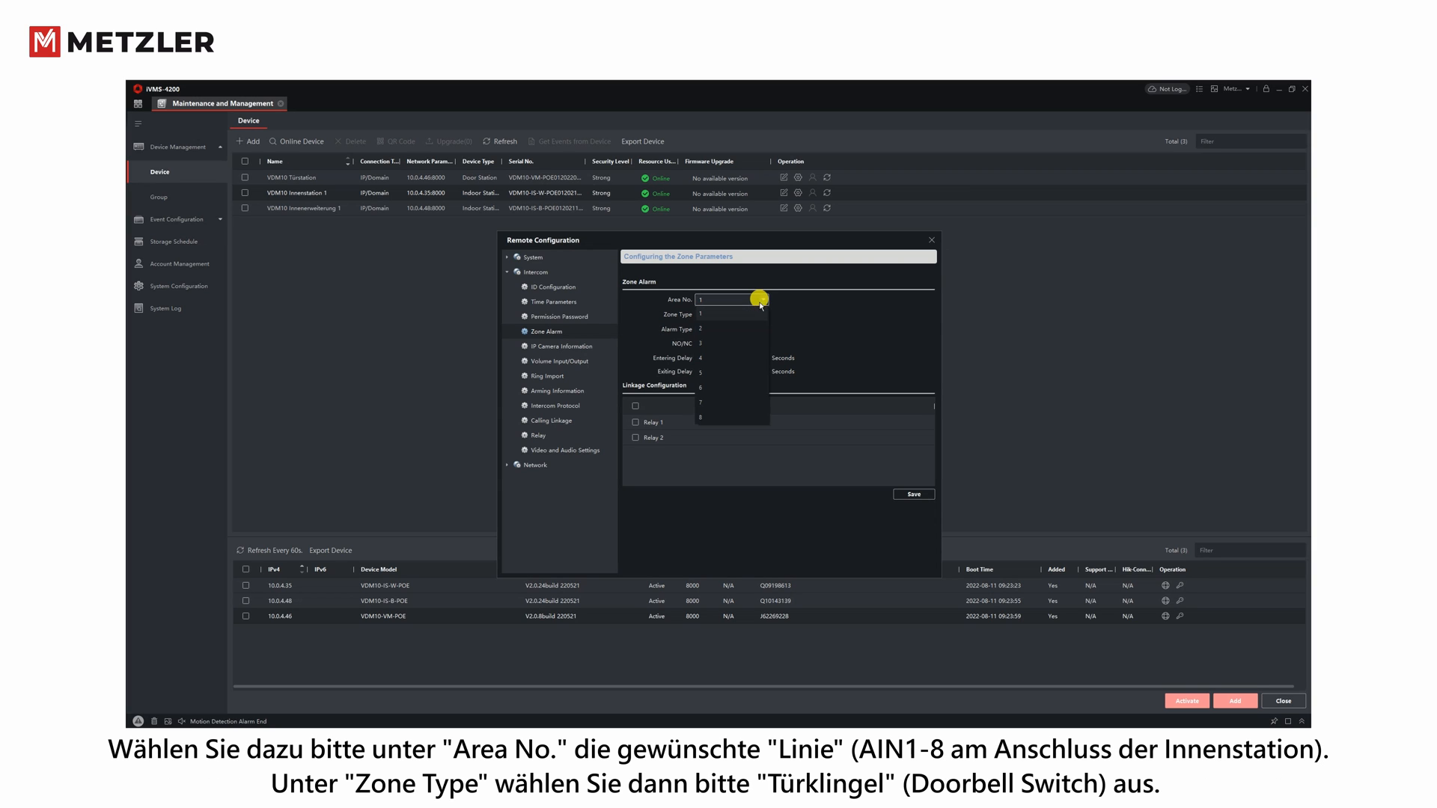
pyautogui.click(695, 314)
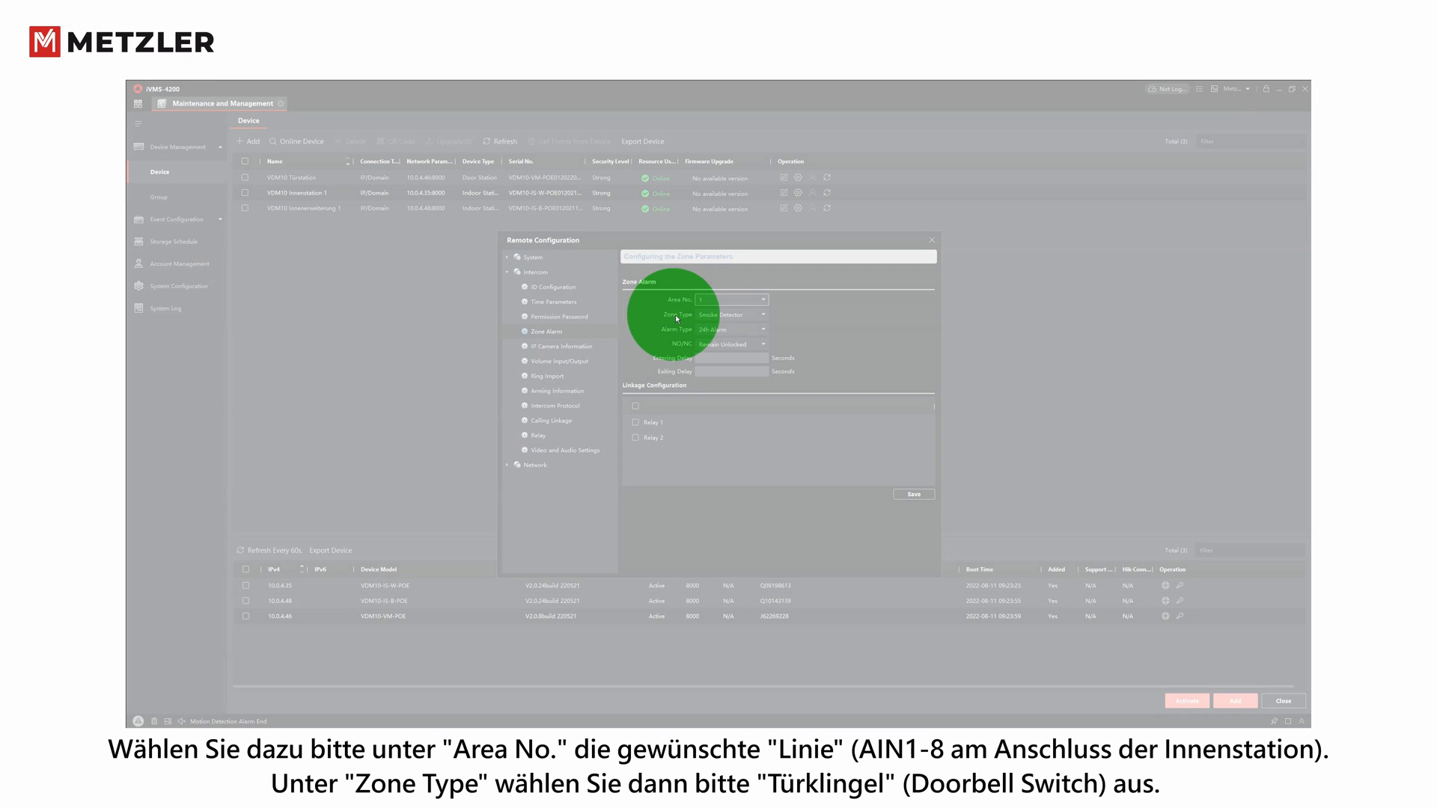
pyautogui.click(753, 319)
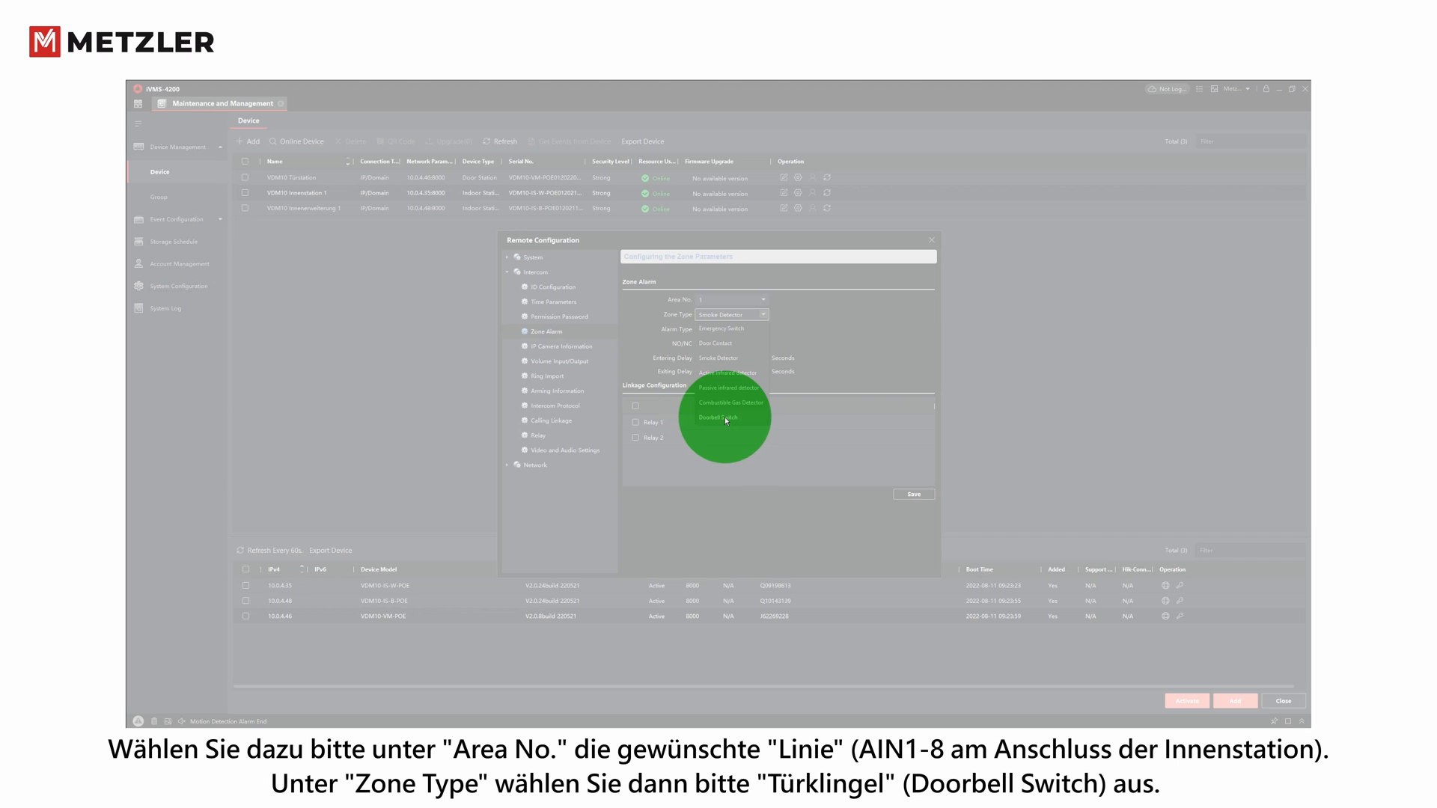
pyautogui.click(725, 417)
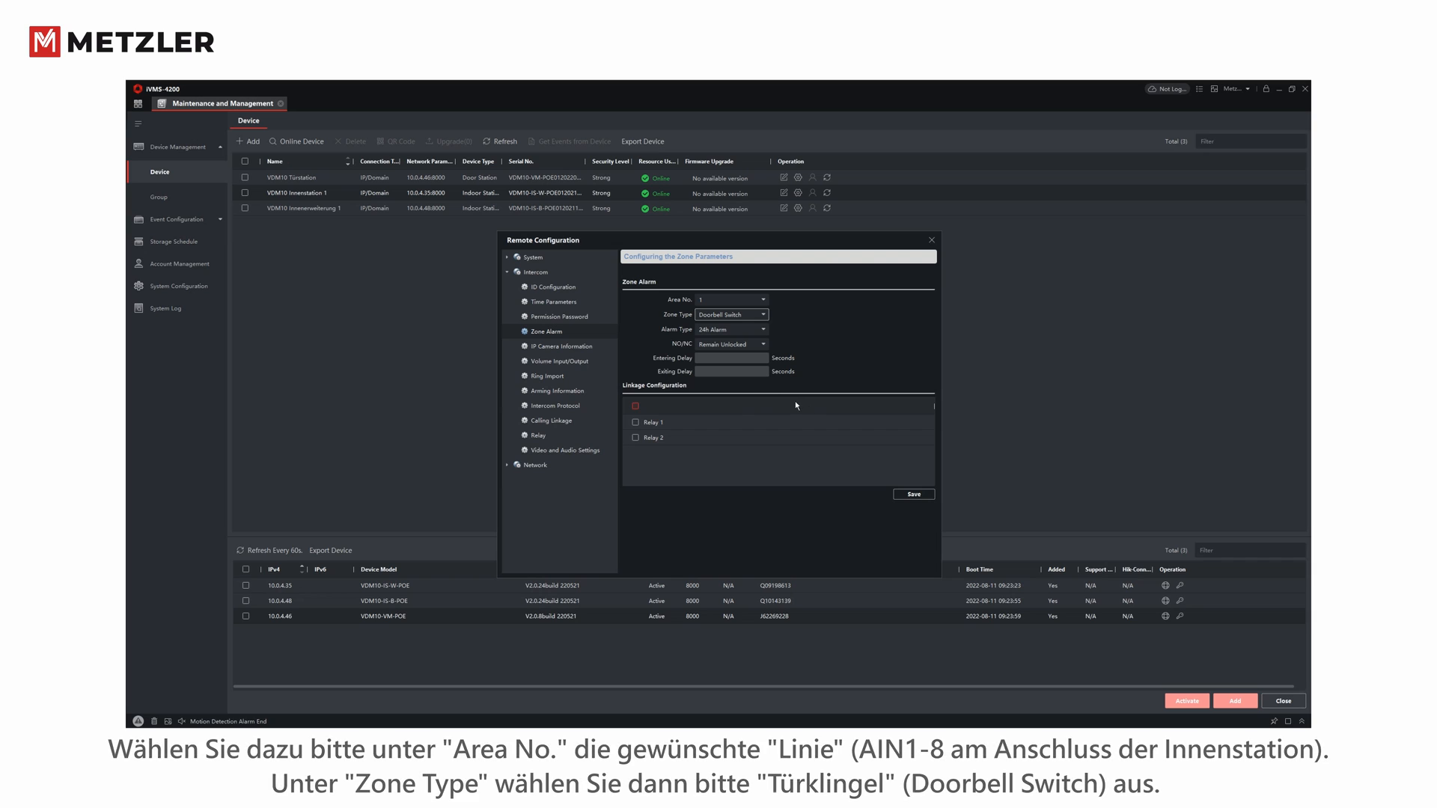
pyautogui.click(913, 494)
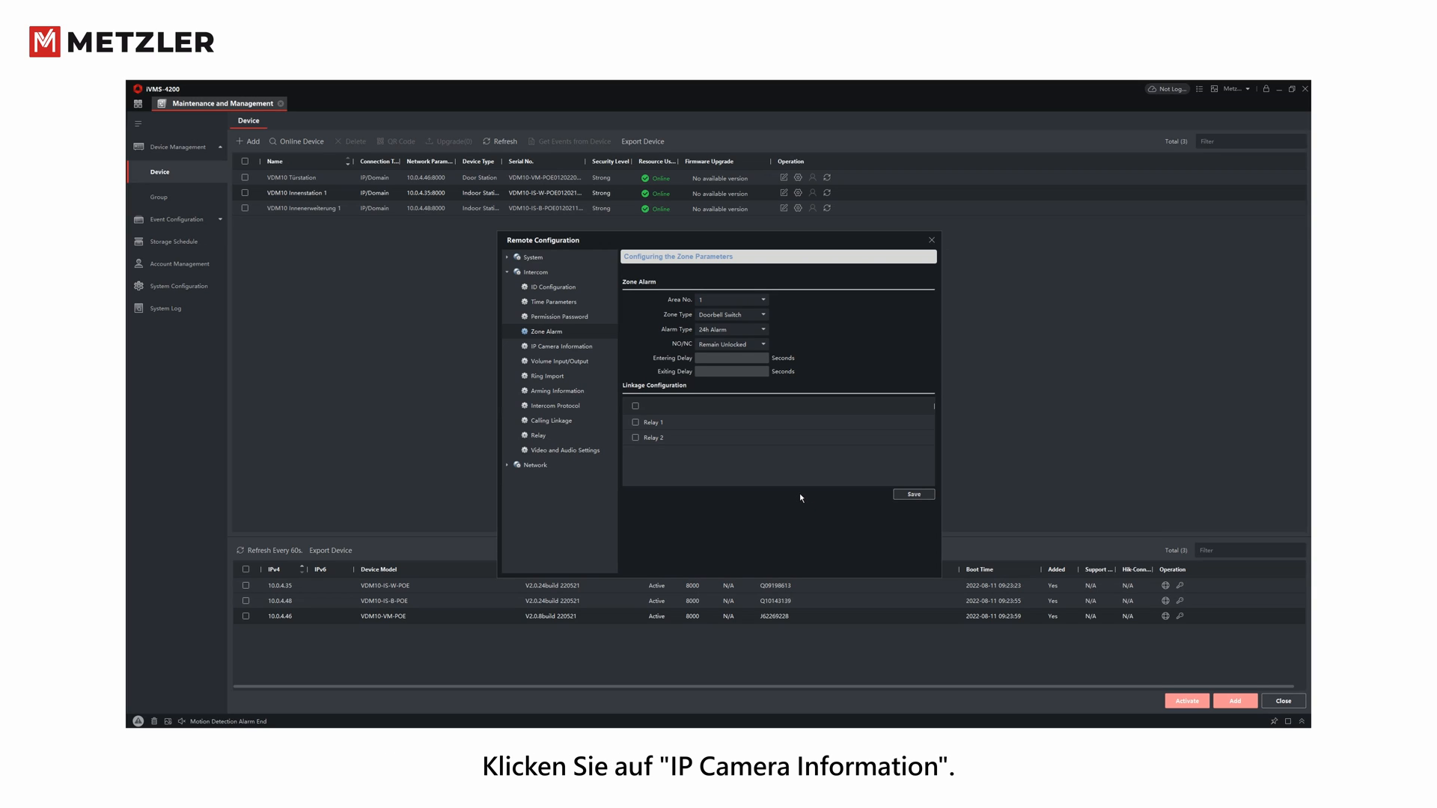
# - Open Volume Input/Output, keep input and output volume at 7, and drag speak volume lower
pyautogui.click(505, 347)
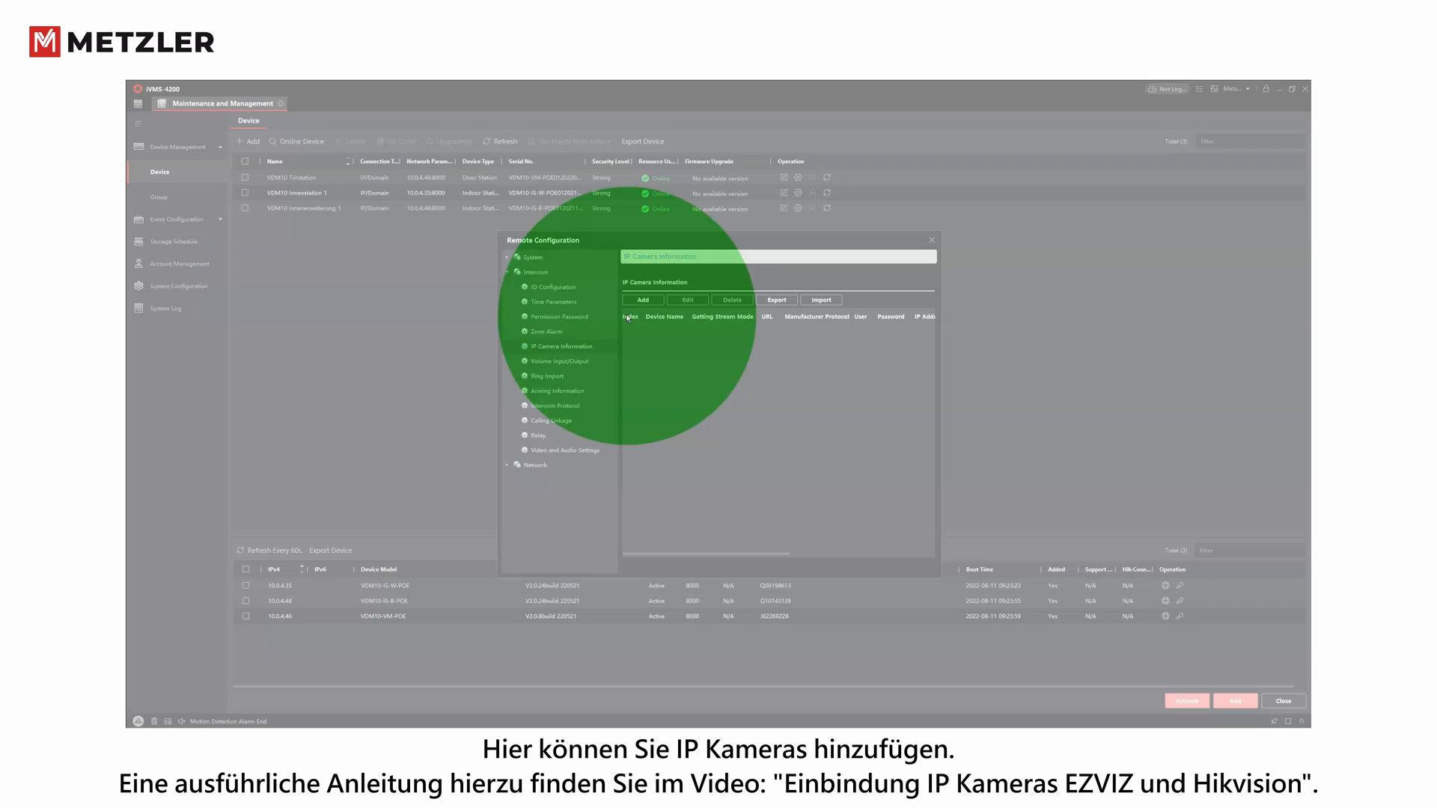
pyautogui.click(637, 299)
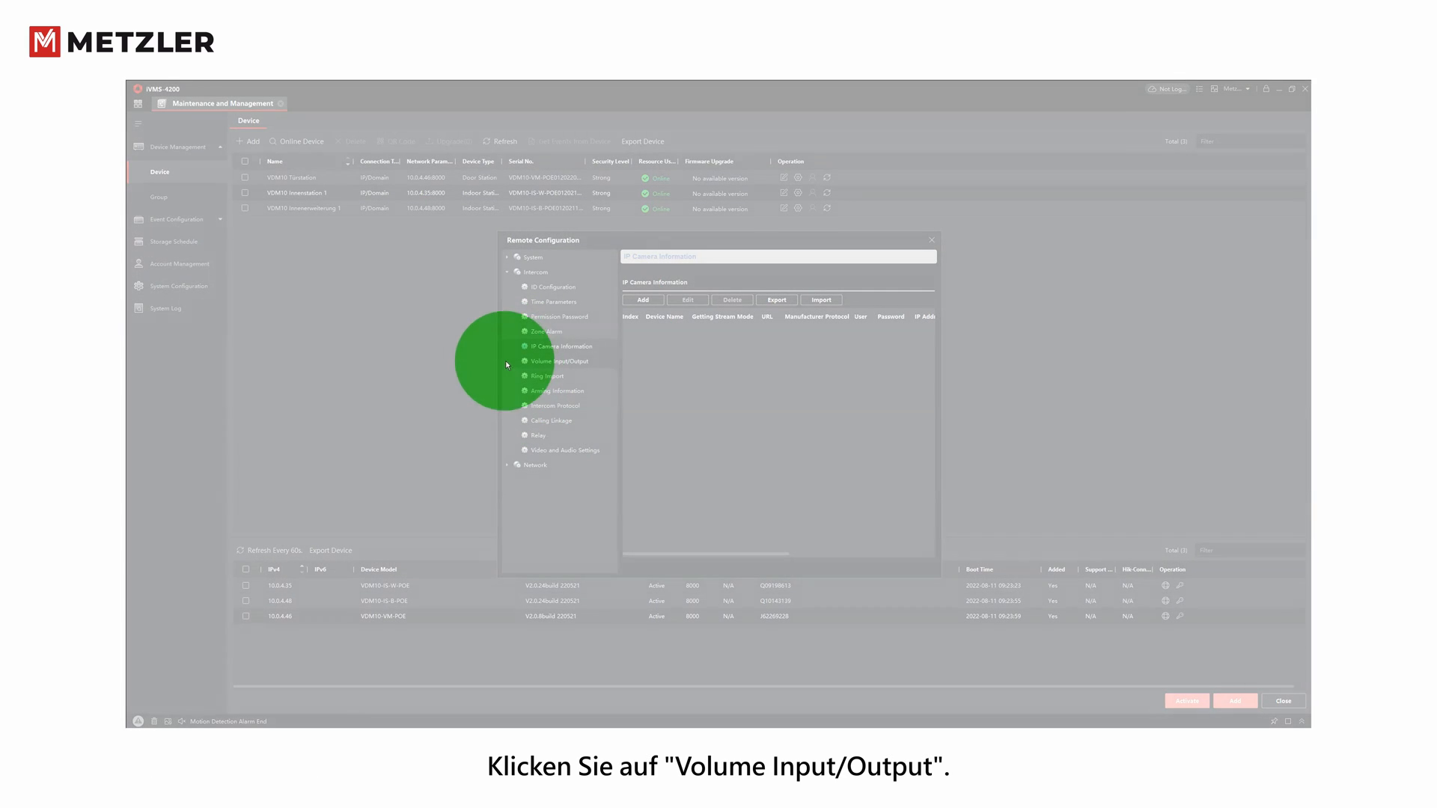
pyautogui.click(560, 362)
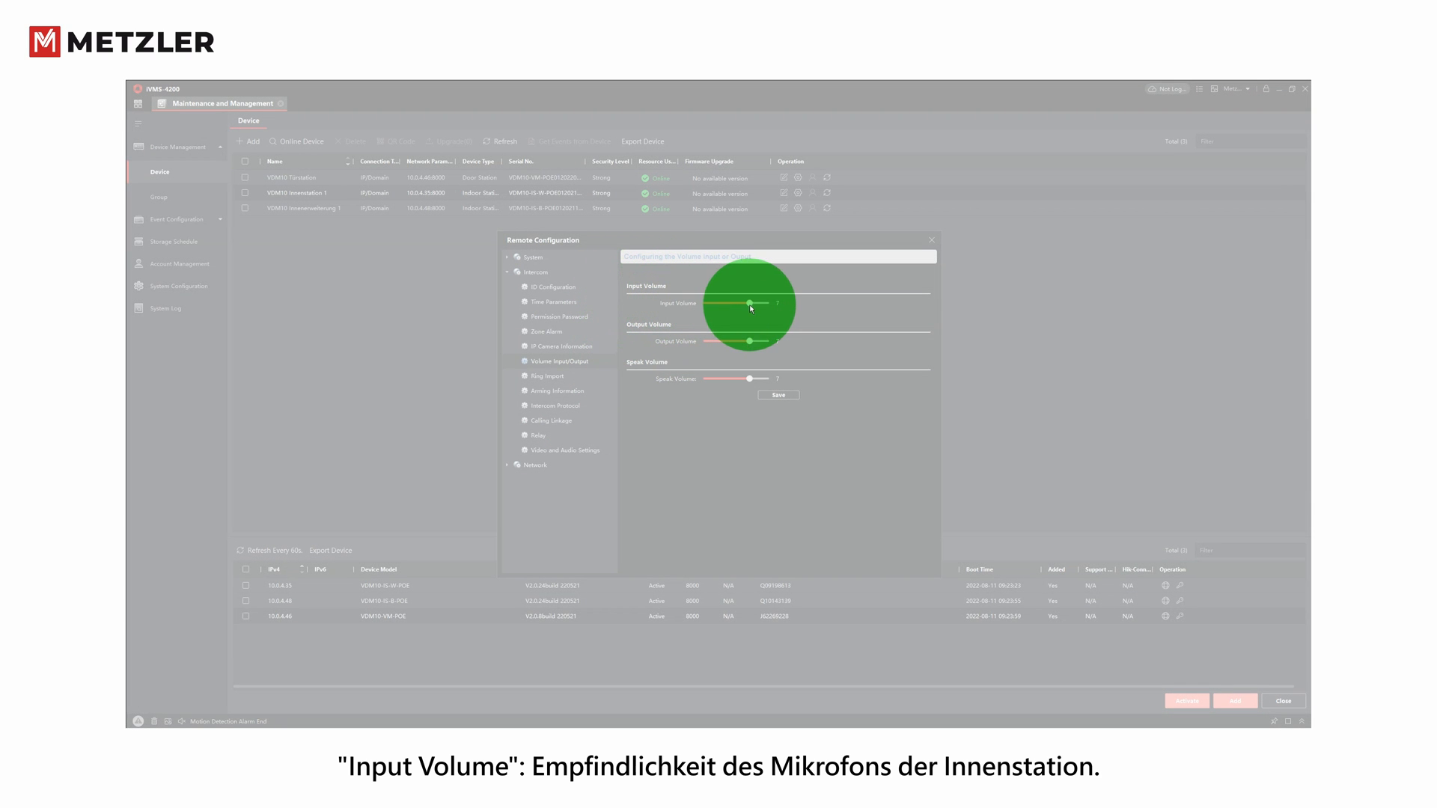
pyautogui.moveTo(750, 305)
pyautogui.mouseDown()
pyautogui.moveTo(710, 307)
pyautogui.moveTo(749, 307)
pyautogui.mouseUp()
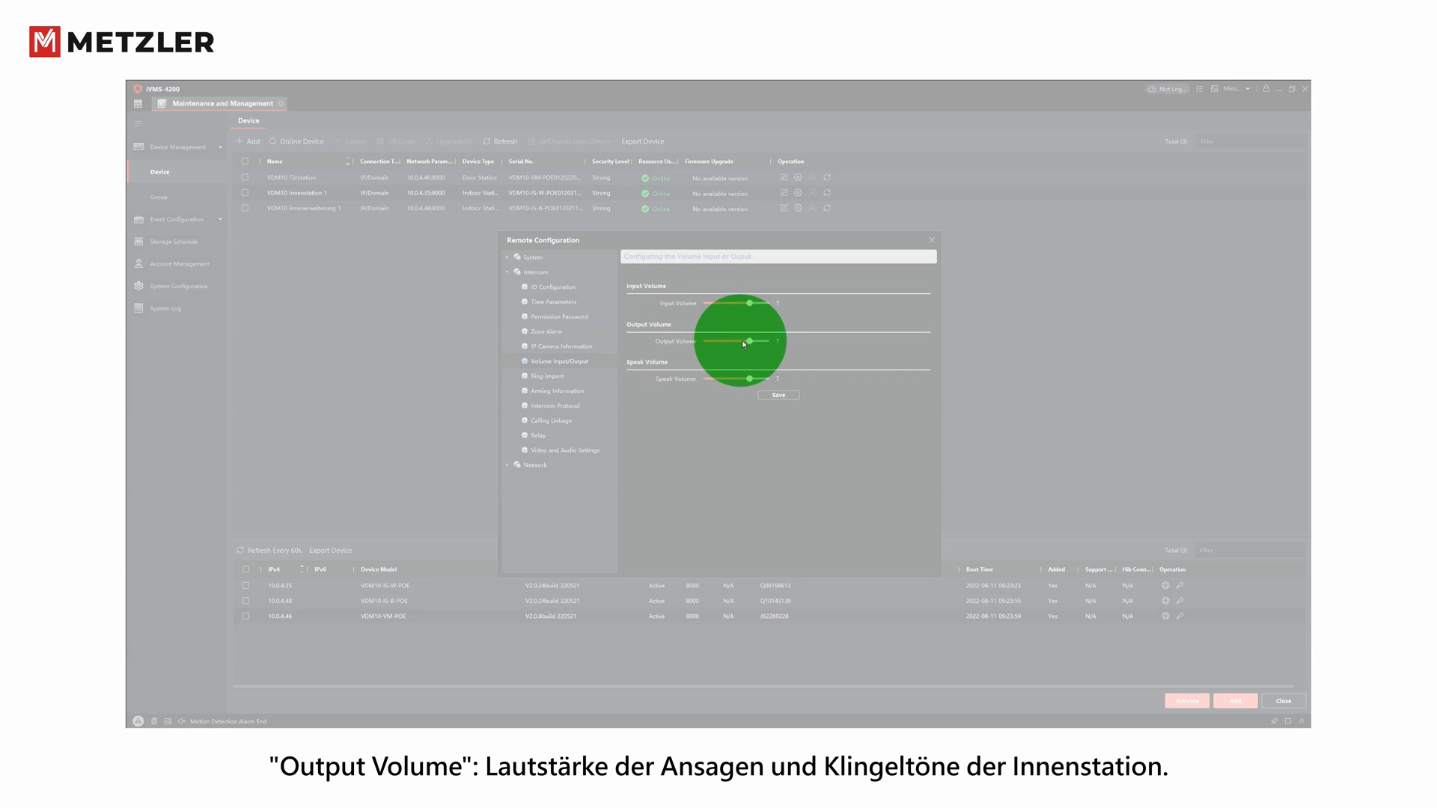
pyautogui.moveTo(751, 343)
pyautogui.mouseDown()
pyautogui.moveTo(707, 342)
pyautogui.moveTo(745, 345)
pyautogui.mouseUp()
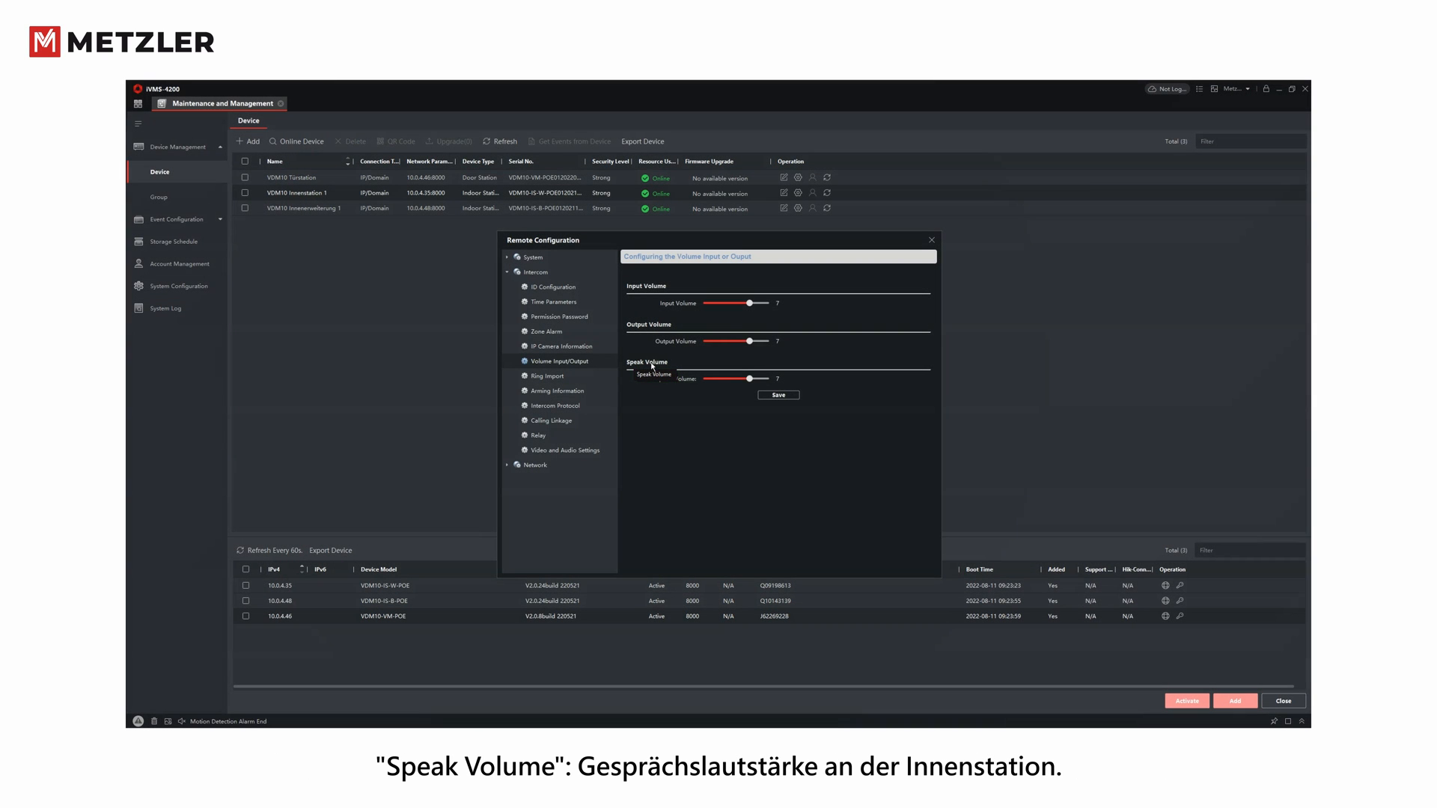
pyautogui.moveTo(749, 383)
pyautogui.mouseDown()
pyautogui.moveTo(712, 380)
pyautogui.moveTo(749, 381)
pyautogui.mouseUp()
# - Save the volume levels, then open Ring Import and cancel choosing a ringtone for slot 1
pyautogui.click(777, 397)
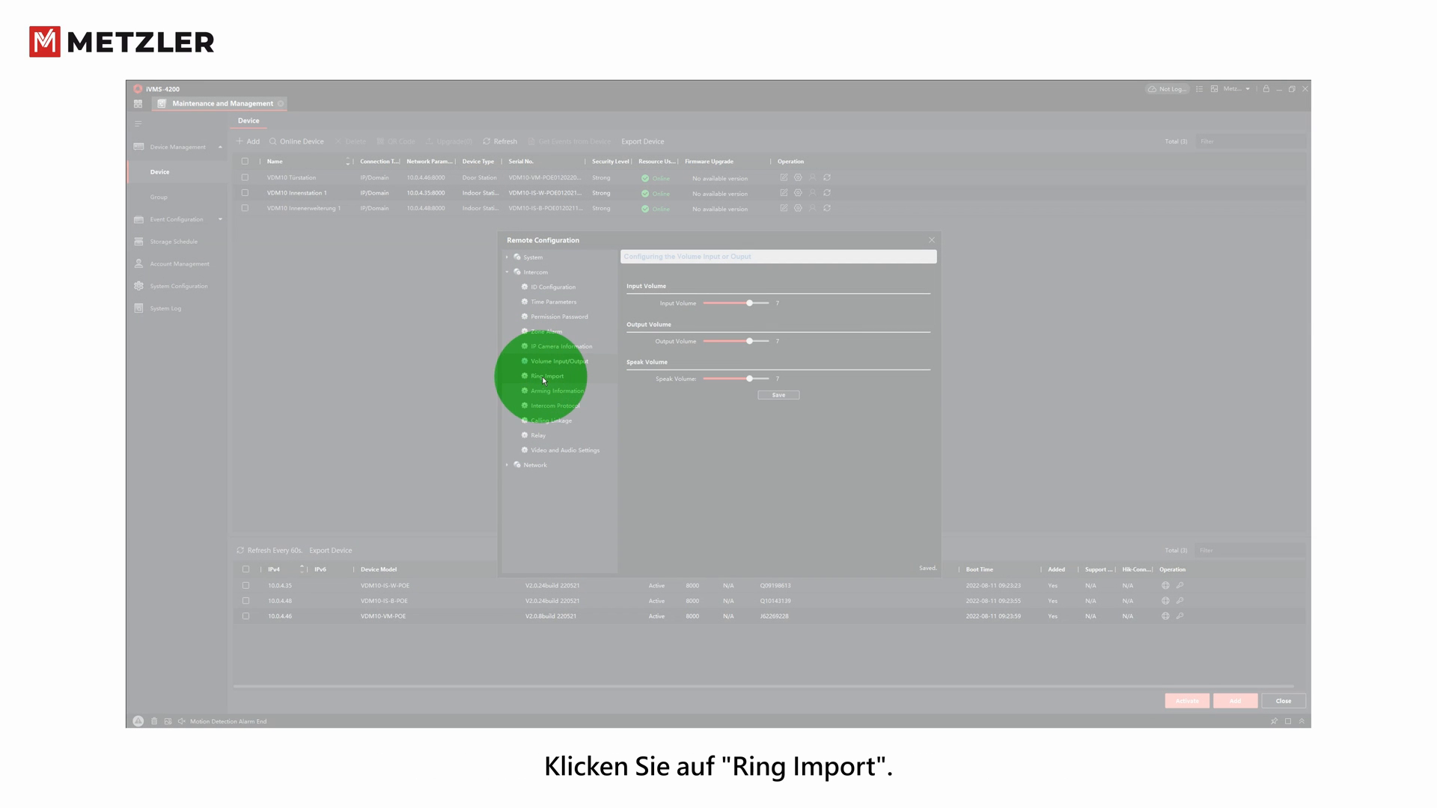
pyautogui.click(546, 377)
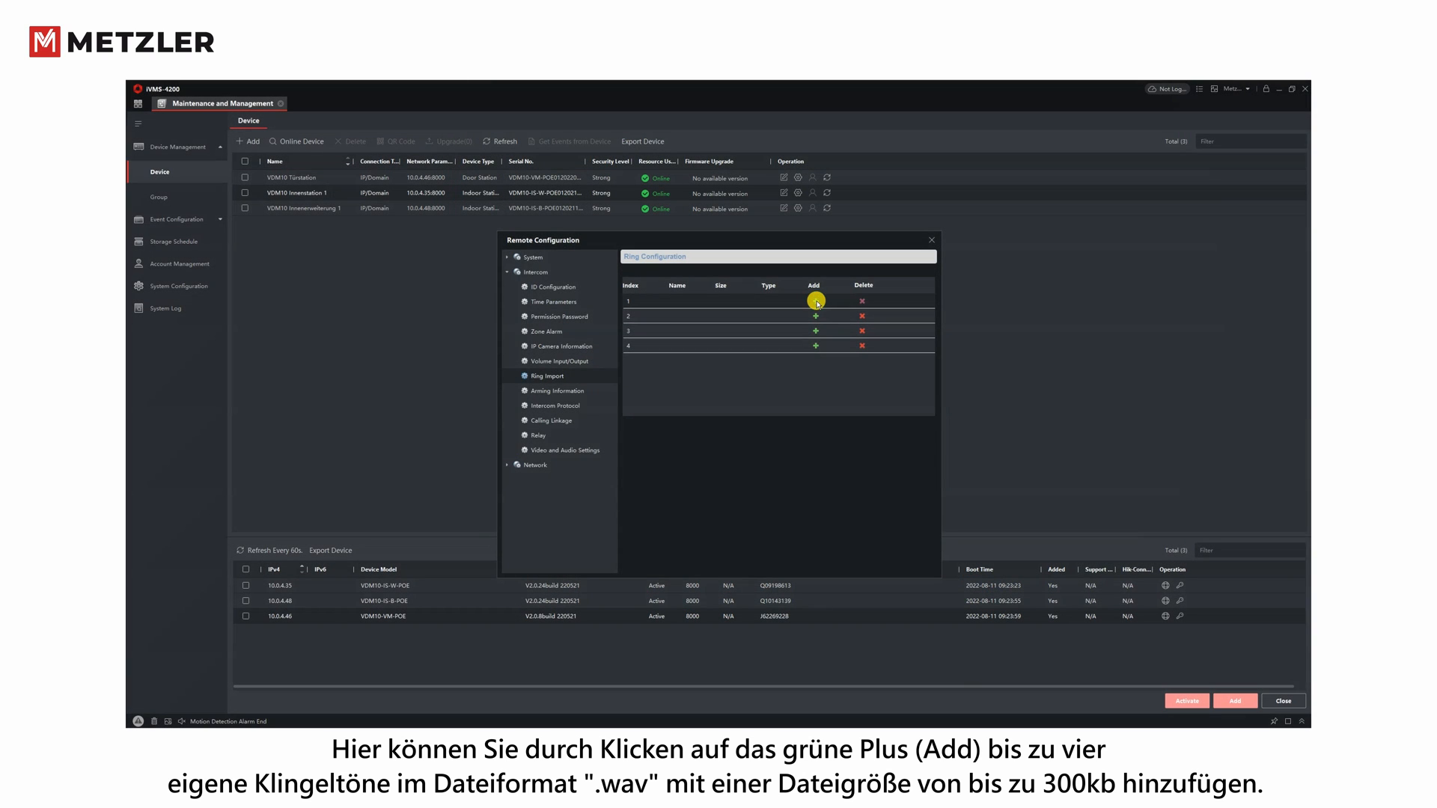
pyautogui.click(816, 302)
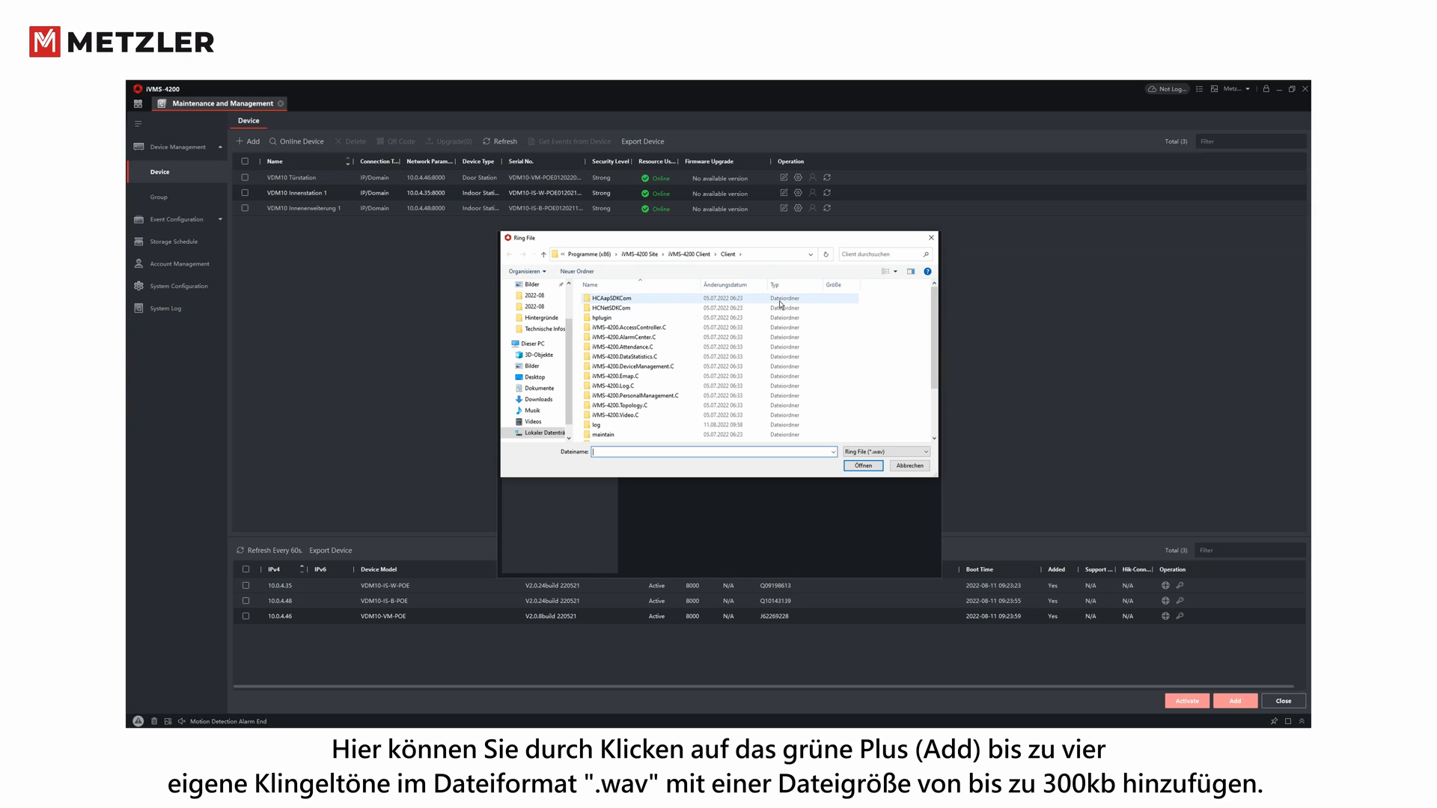
pyautogui.click(932, 238)
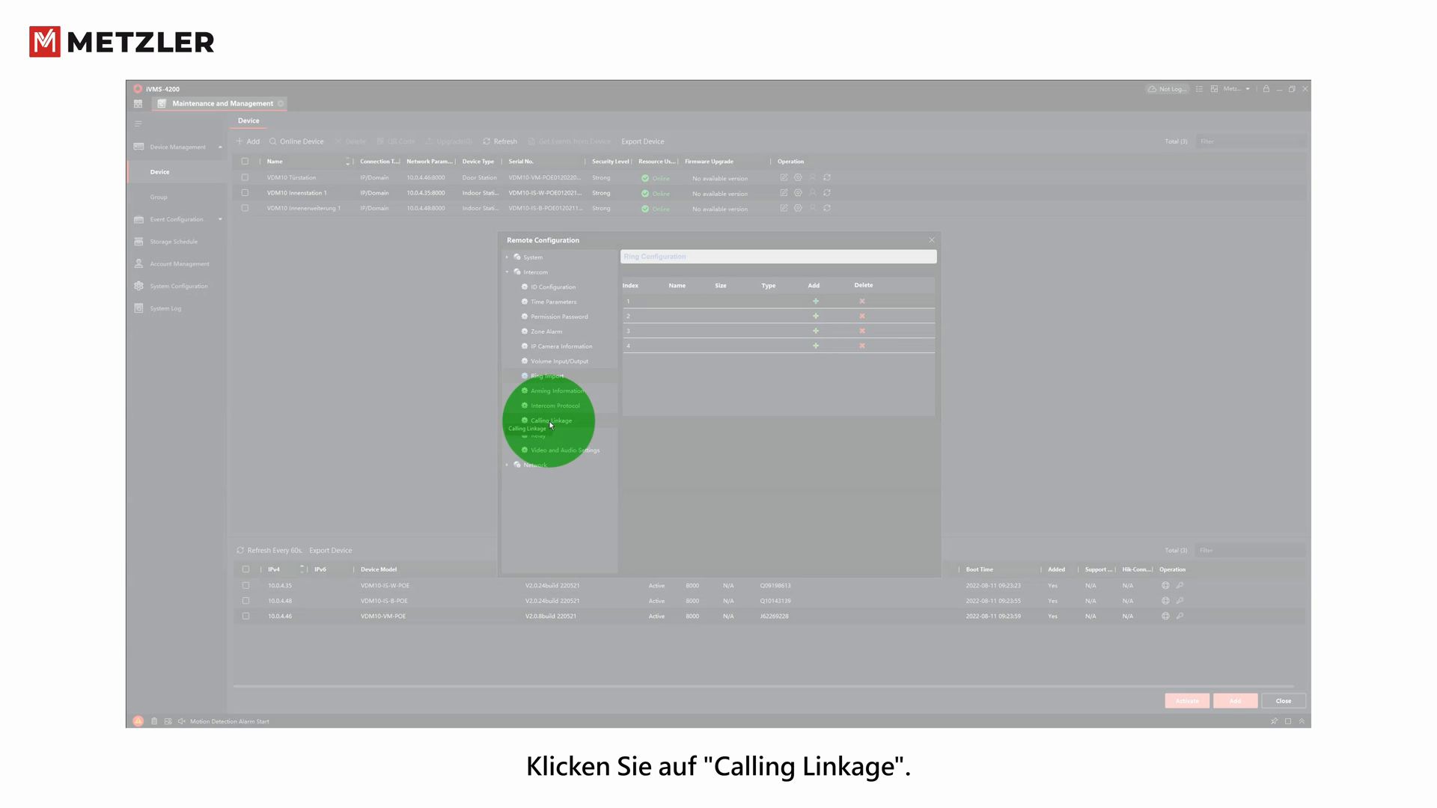
# - Save Calling Linkage with Relay 1 ticked, then show the COM1 and COM2 relay parameters
pyautogui.click(551, 423)
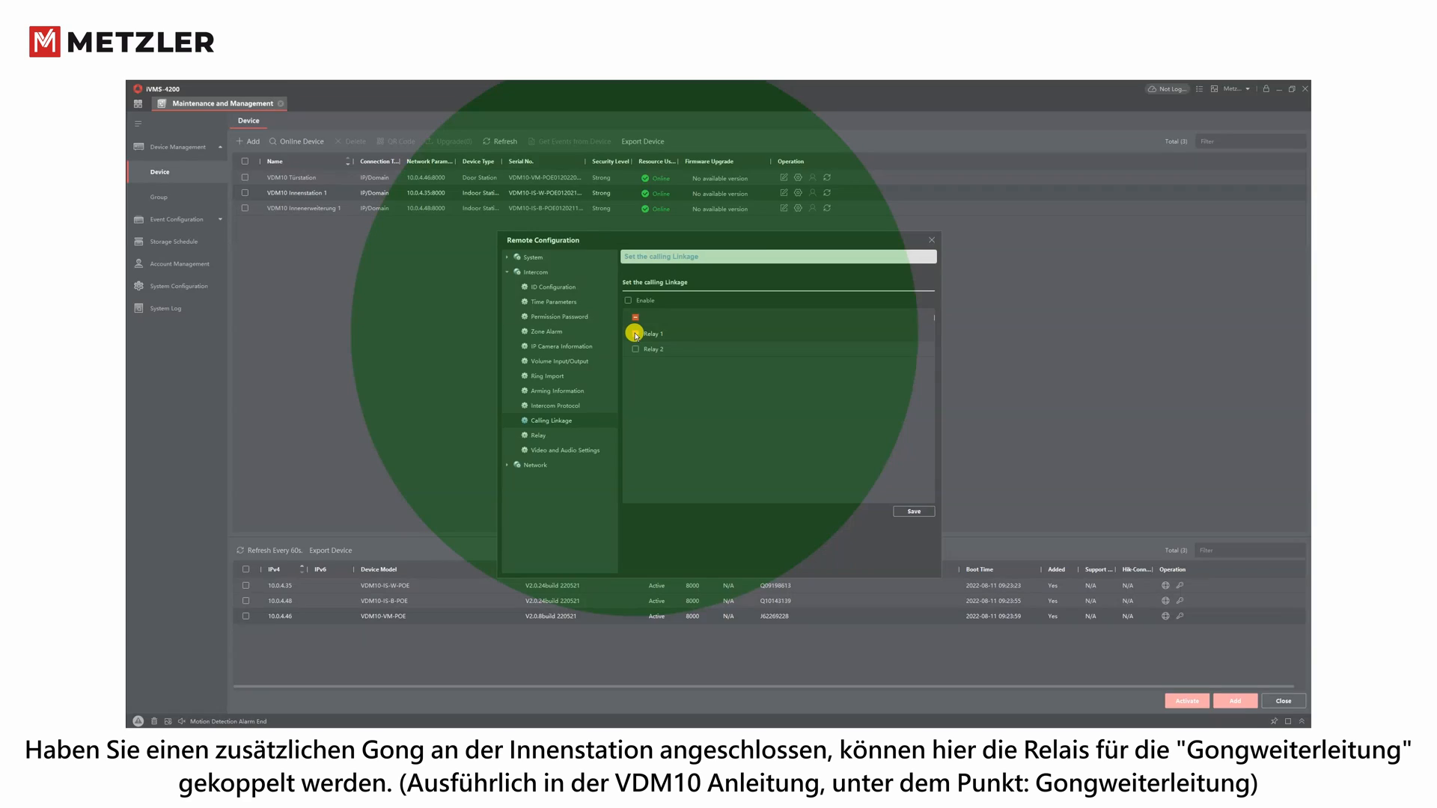
pyautogui.click(636, 334)
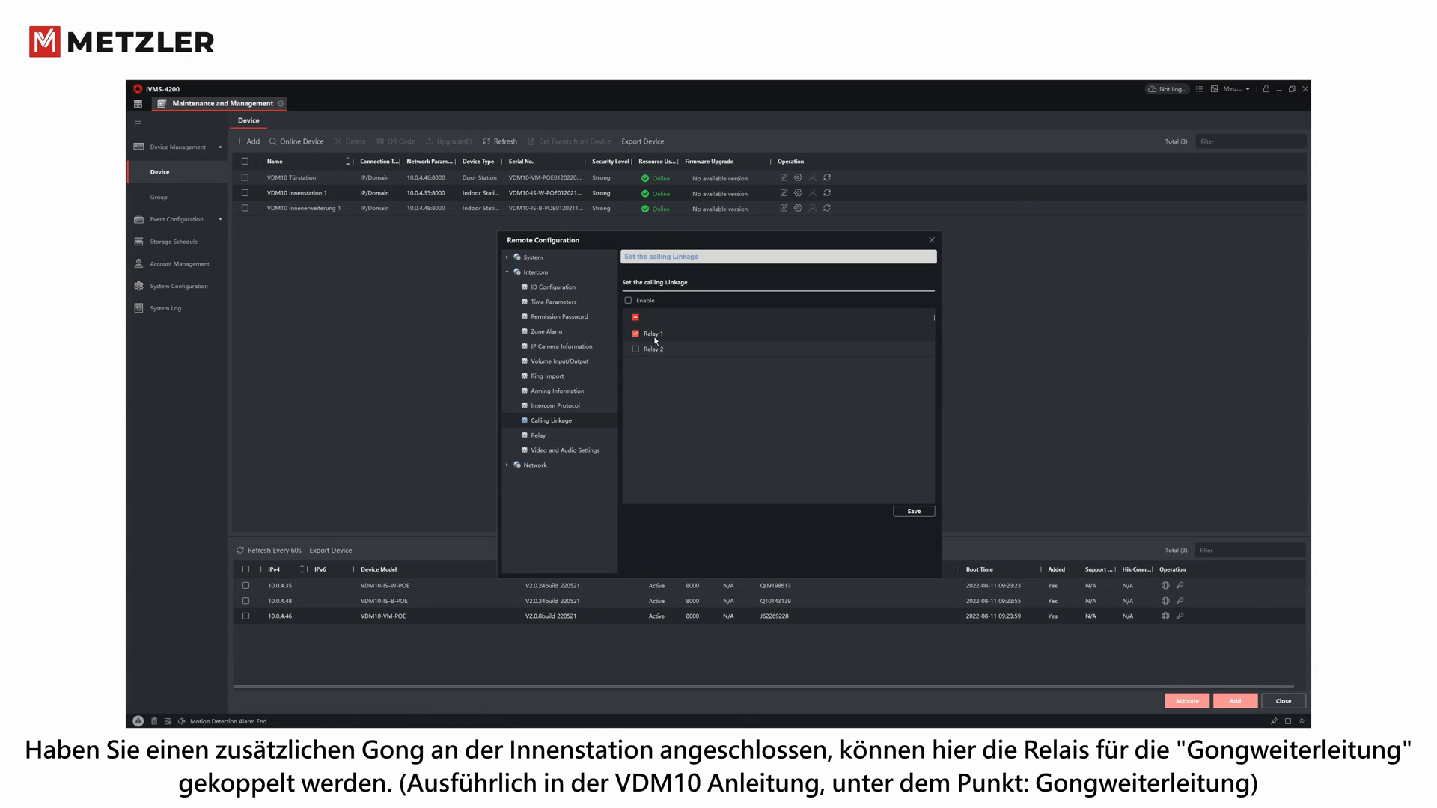
pyautogui.click(912, 515)
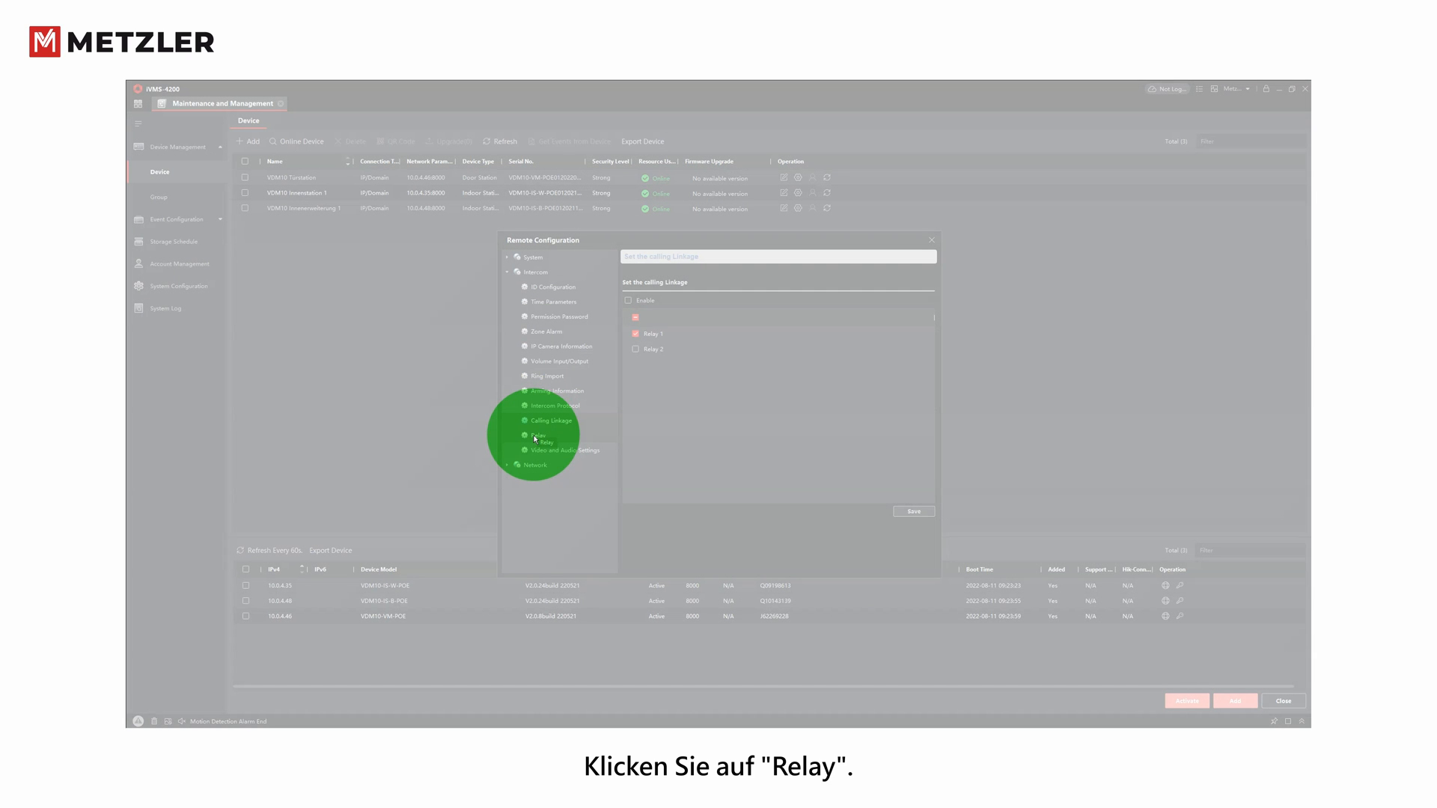
pyautogui.click(535, 437)
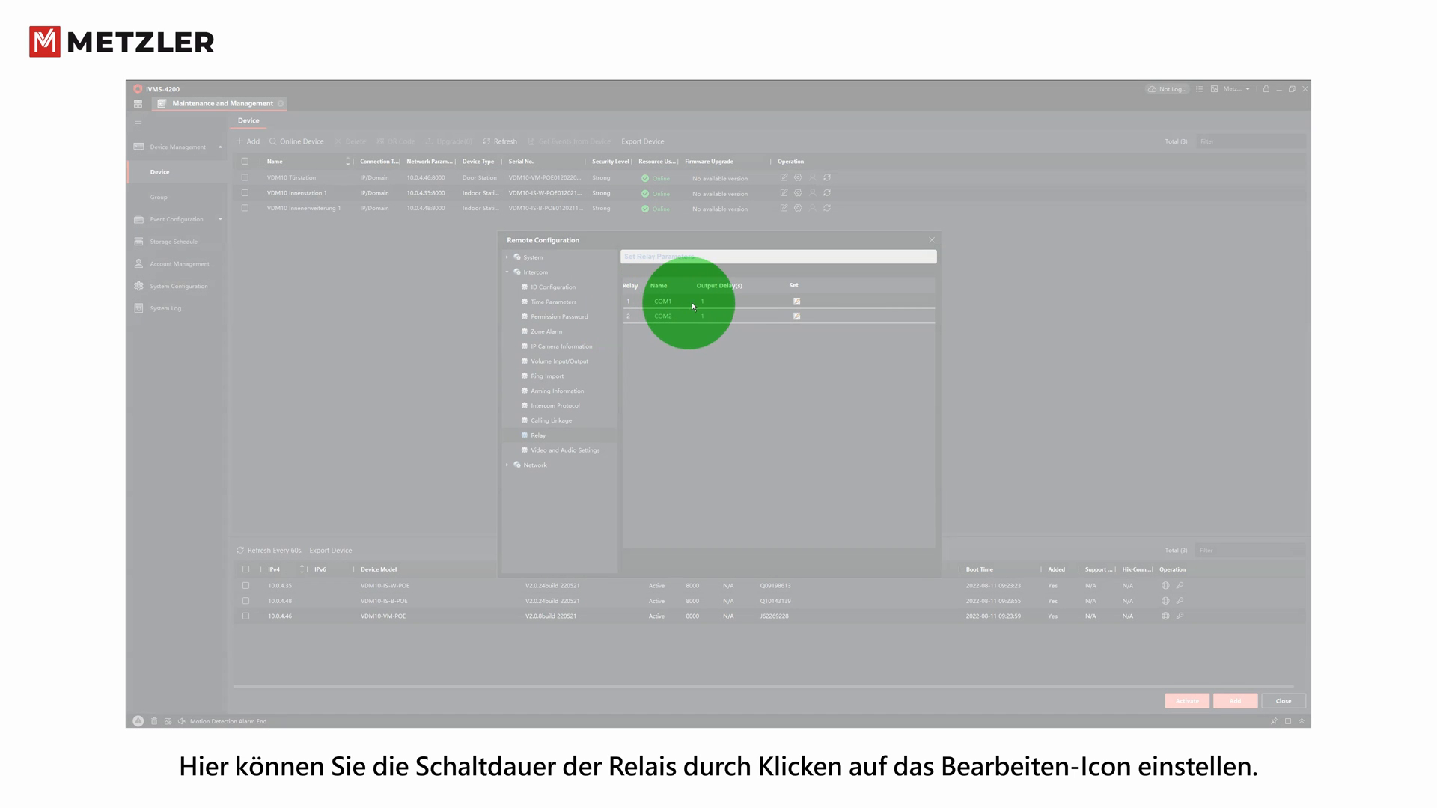
pyautogui.click(796, 301)
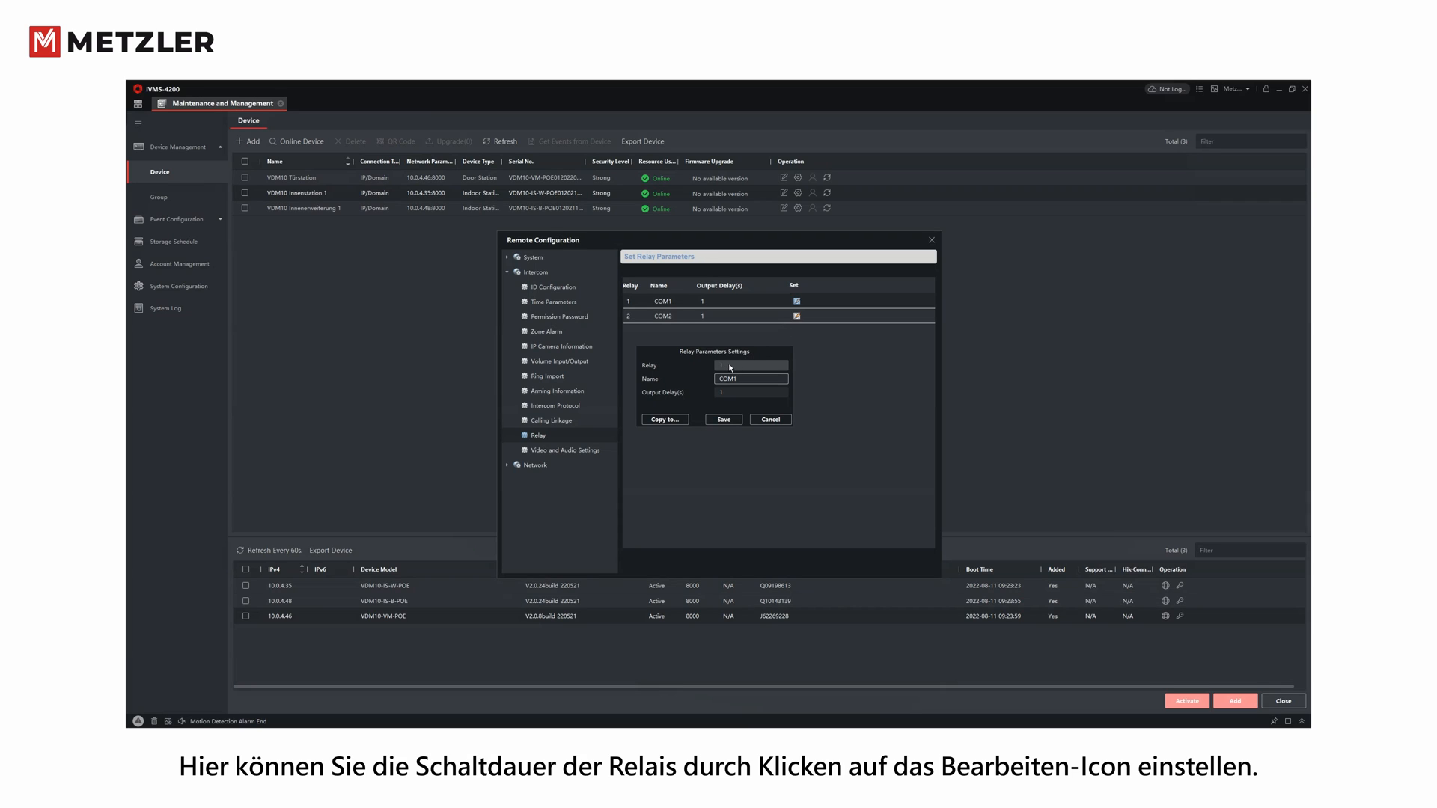
pyautogui.click(724, 393)
pyautogui.click(724, 392)
pyautogui.press('BackSpace')
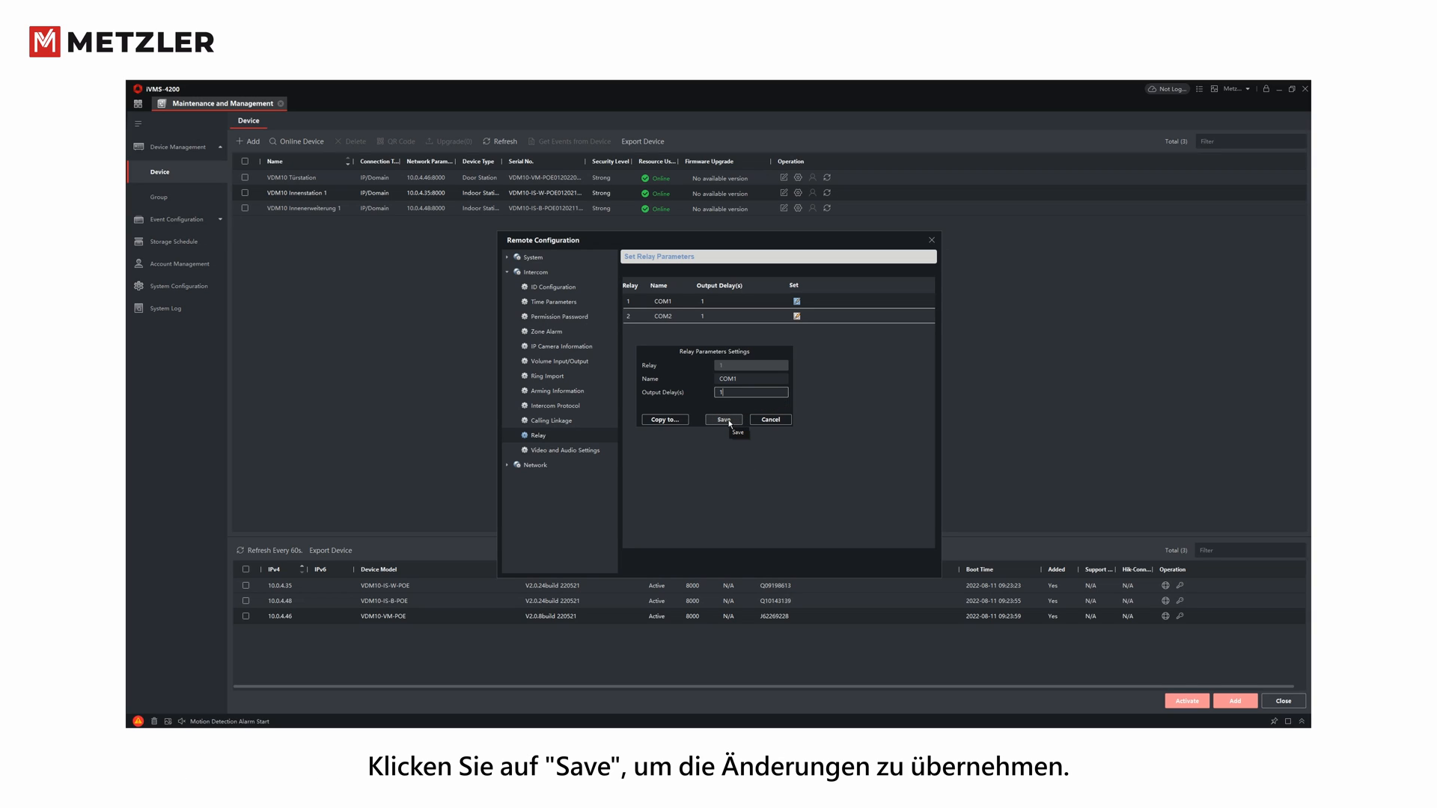
pyautogui.click(730, 422)
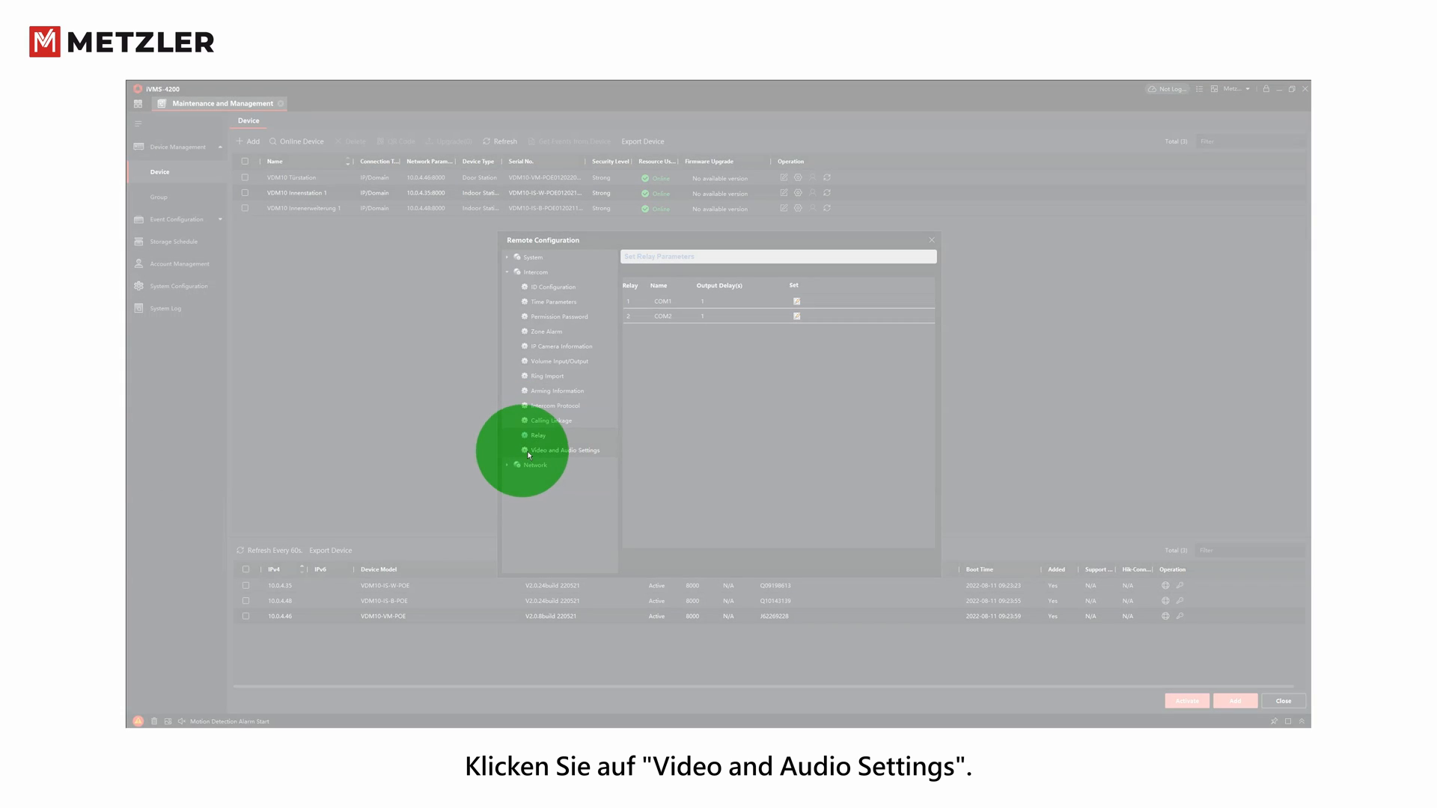
# - Show Local Network Configuration (IP 10.0.4.35, gateway 10.0.4.1, port 8000, HTTP 80)
pyautogui.click(546, 452)
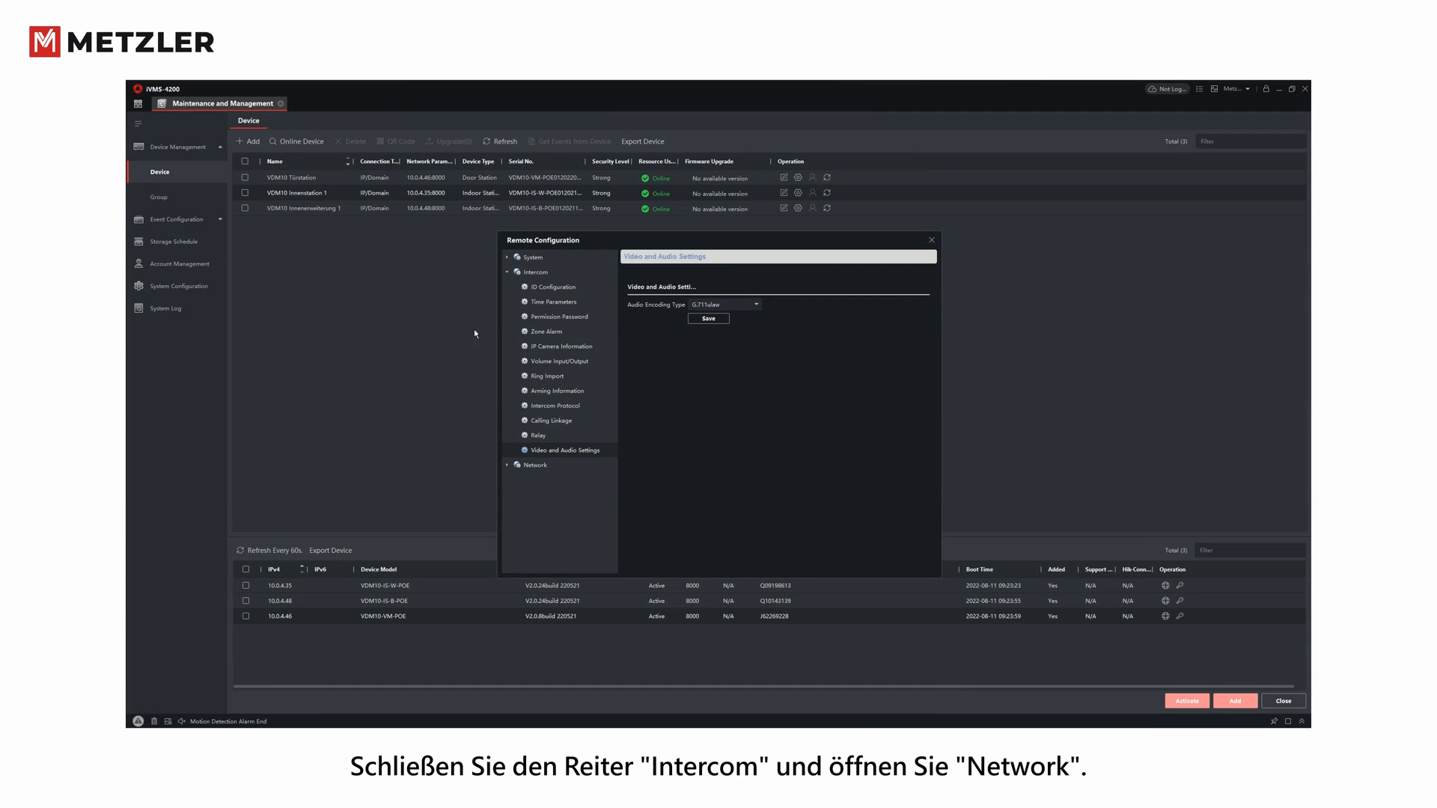
pyautogui.click(507, 271)
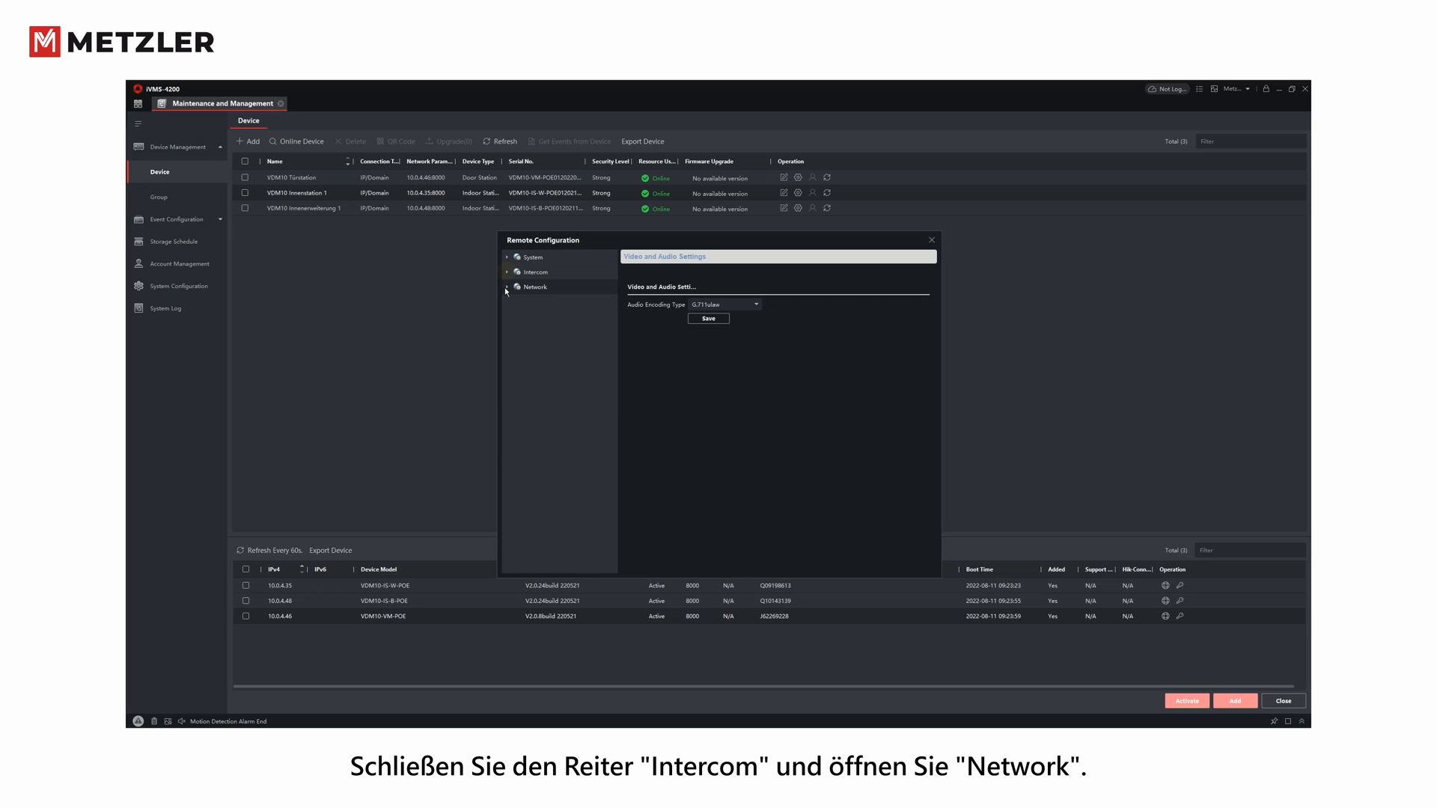
pyautogui.click(508, 288)
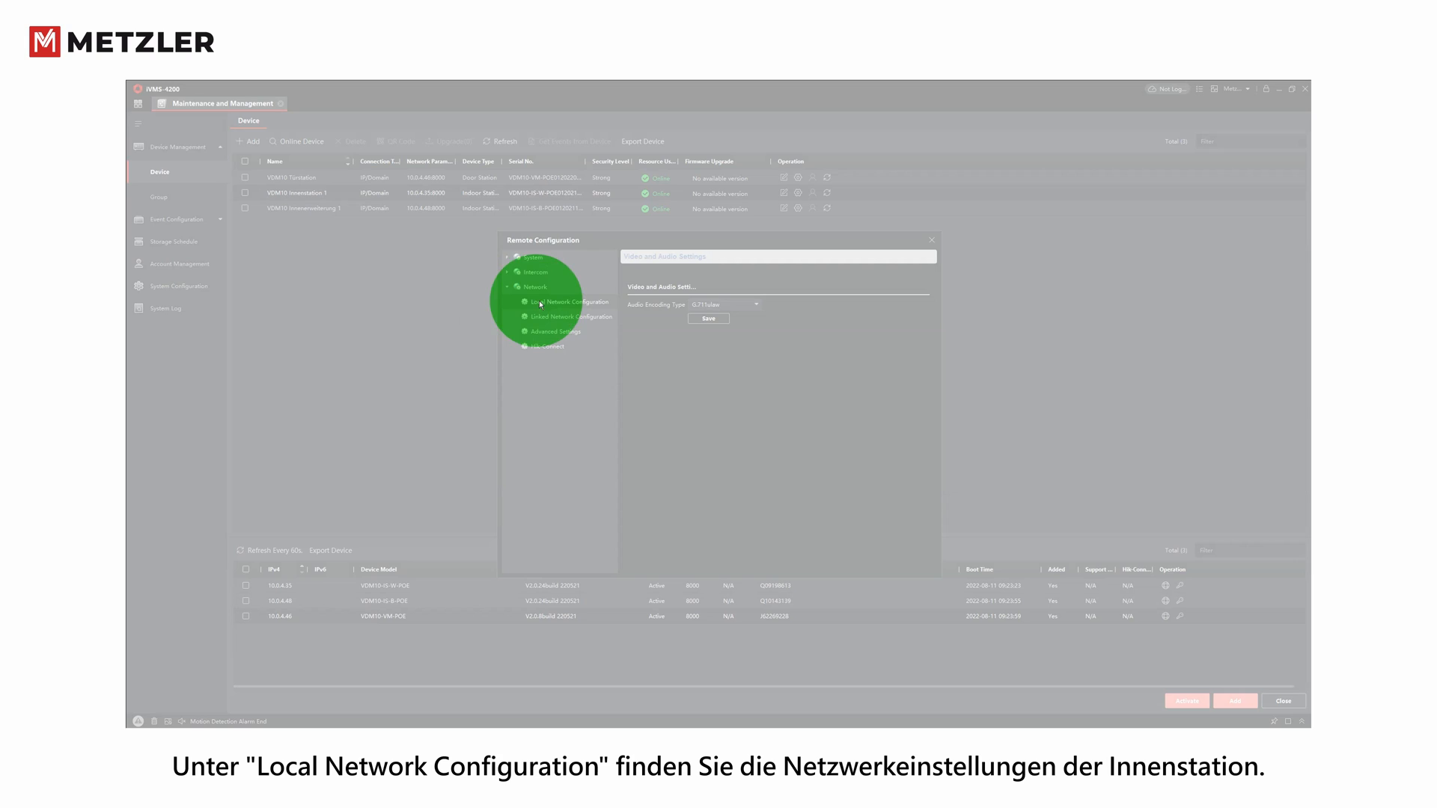
pyautogui.click(550, 303)
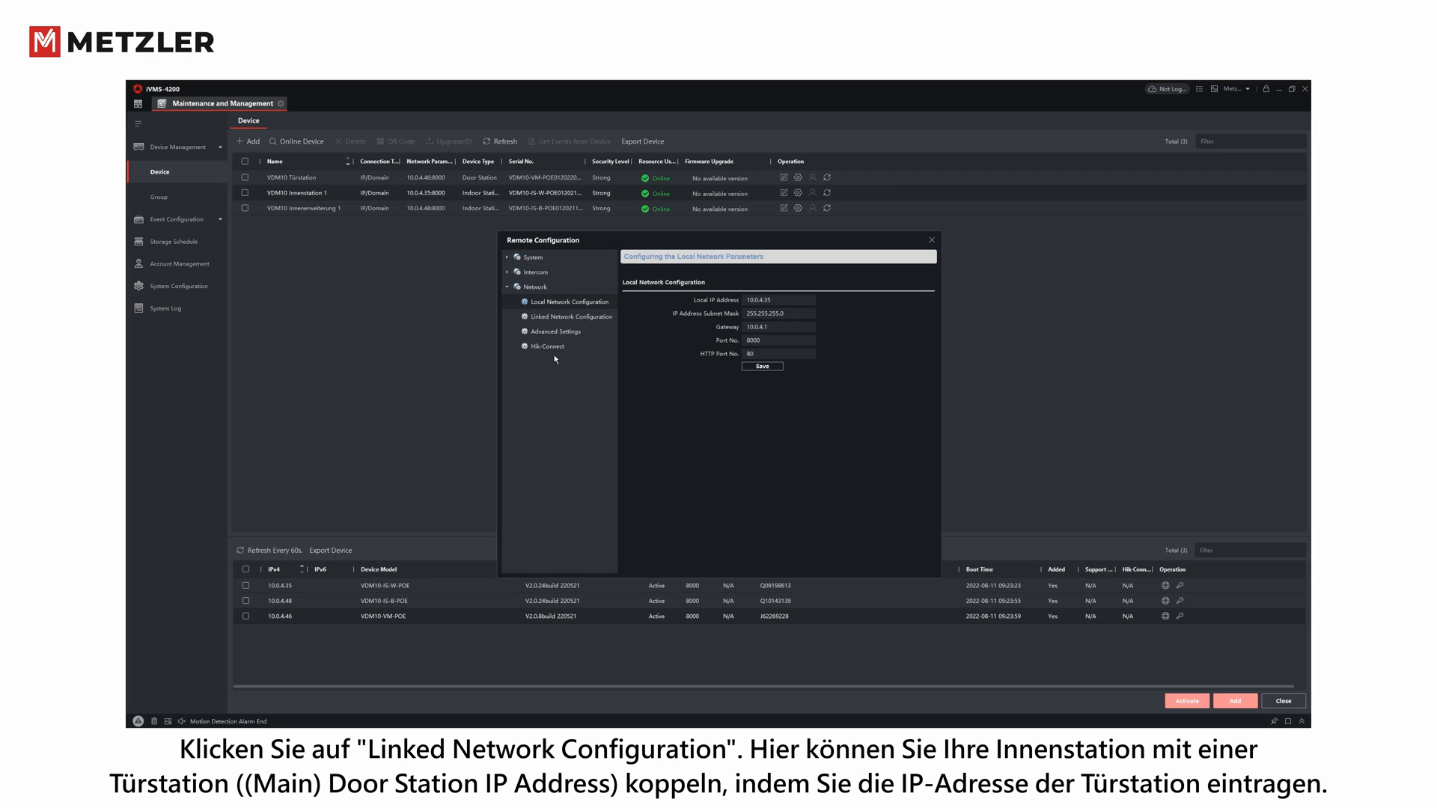
# - Check Linked Network Configuration, then view Hik-Connect showing Guarding Vision enabled and Online
pyautogui.click(542, 319)
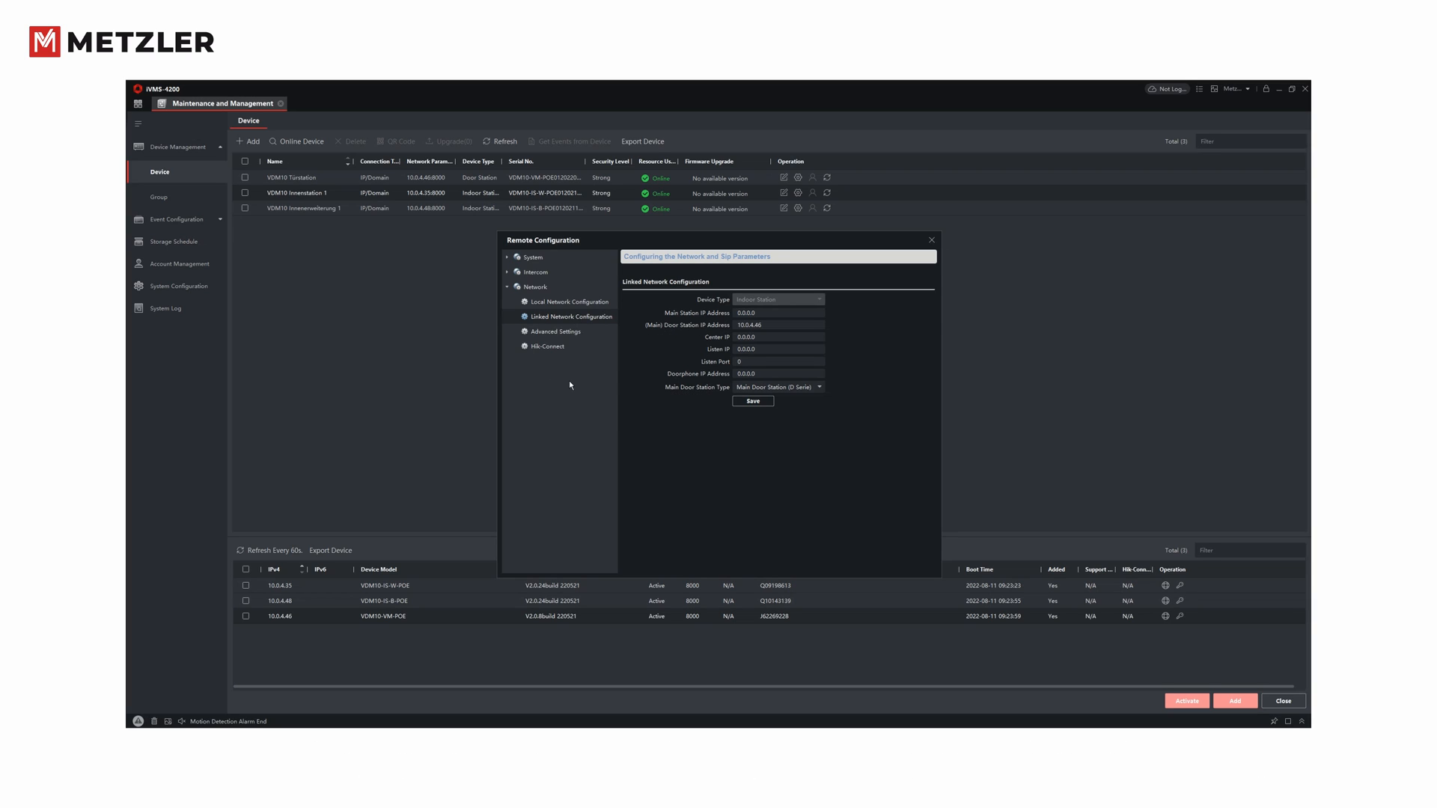
pyautogui.click(538, 348)
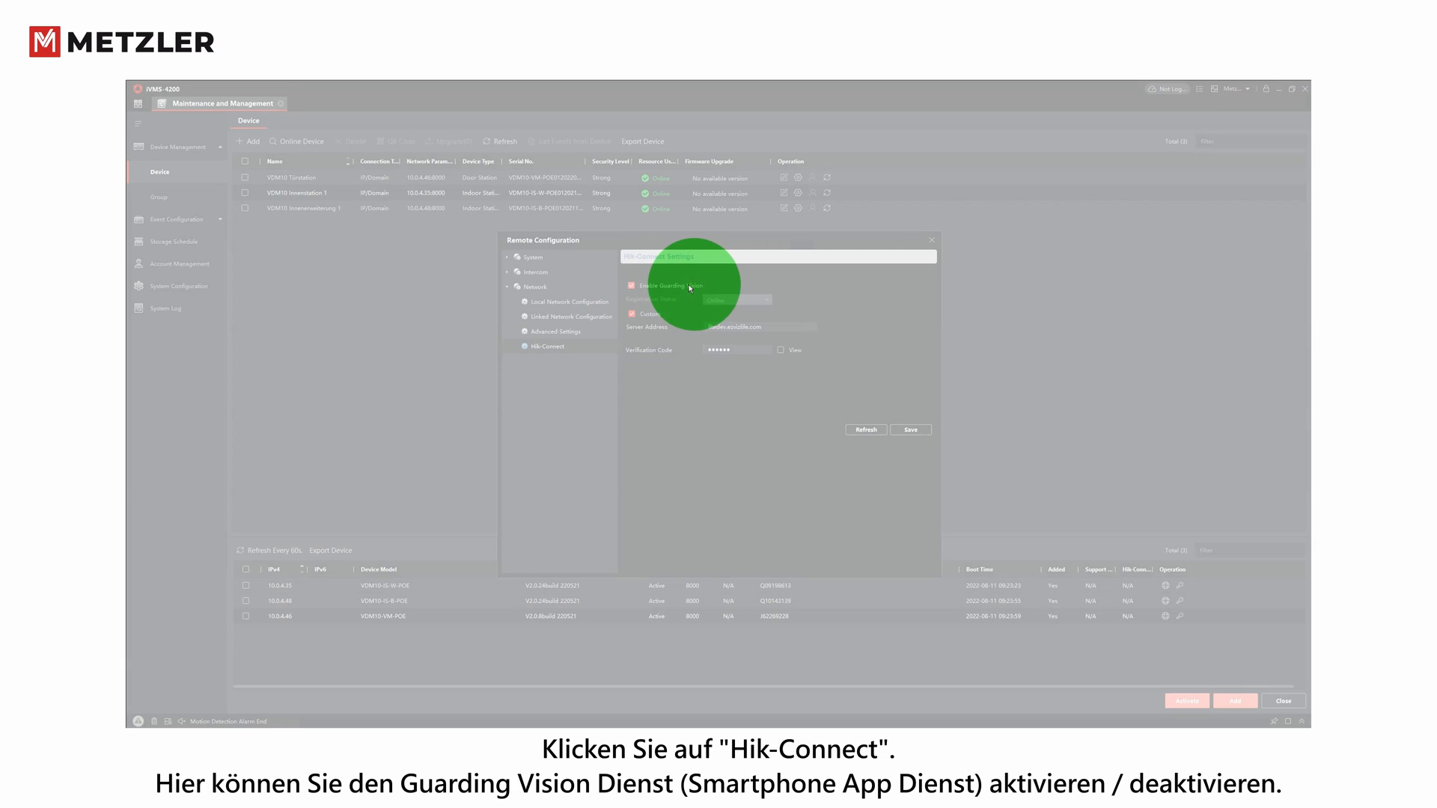
# - Toggle Enable Guarding Vision off and on, save and refresh, then close Remote Configuration
pyautogui.click(632, 285)
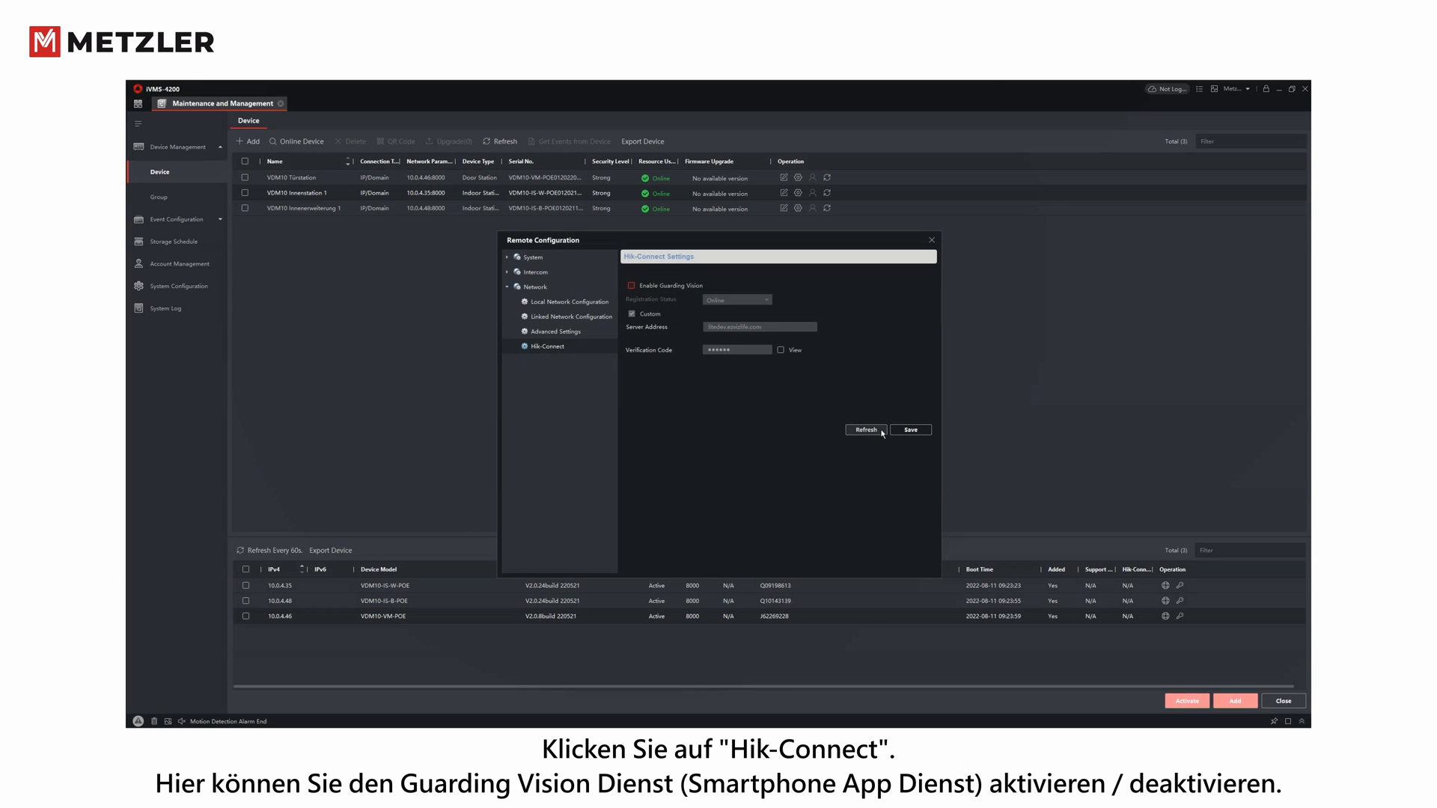
pyautogui.click(911, 431)
pyautogui.click(869, 431)
pyautogui.click(632, 286)
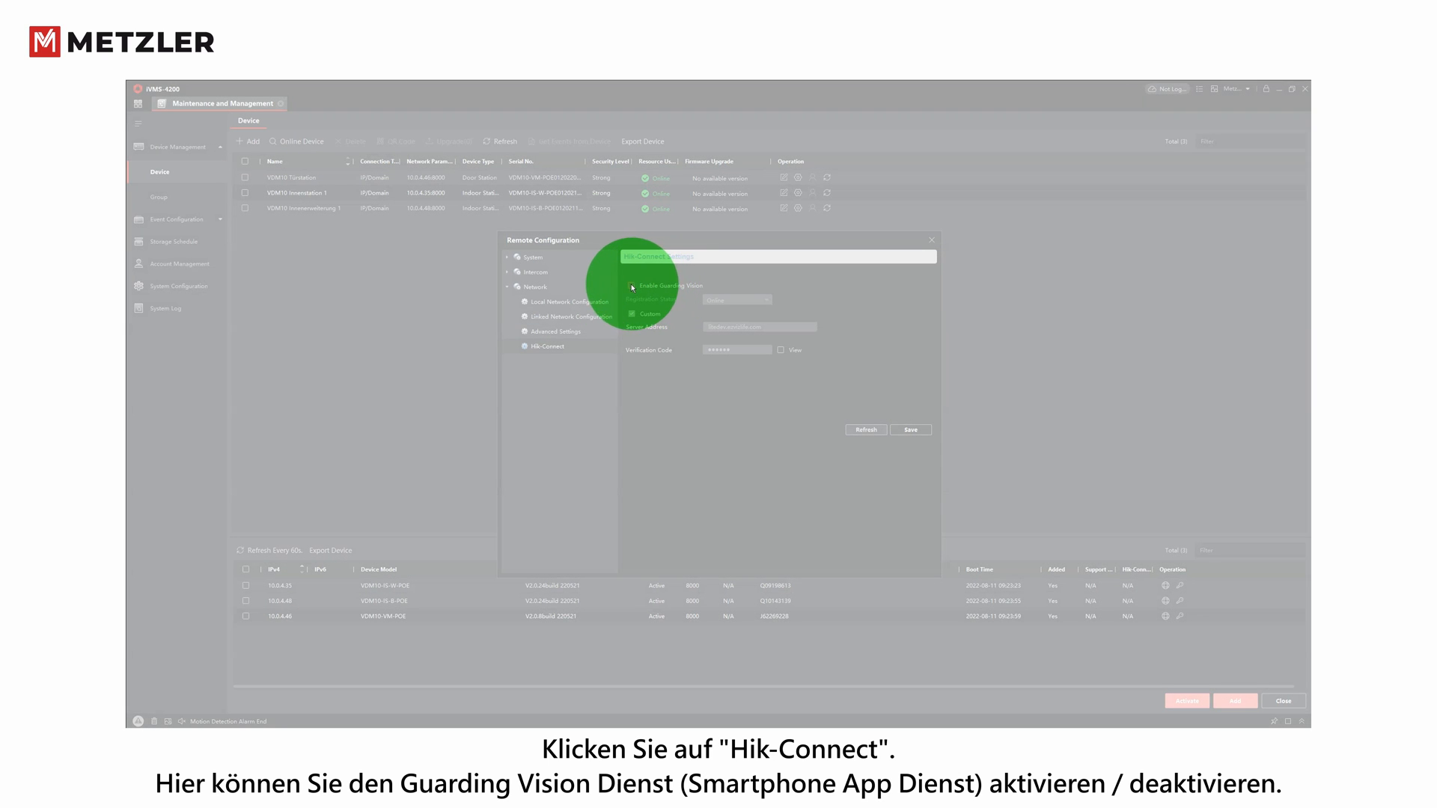
pyautogui.click(631, 286)
pyautogui.click(910, 431)
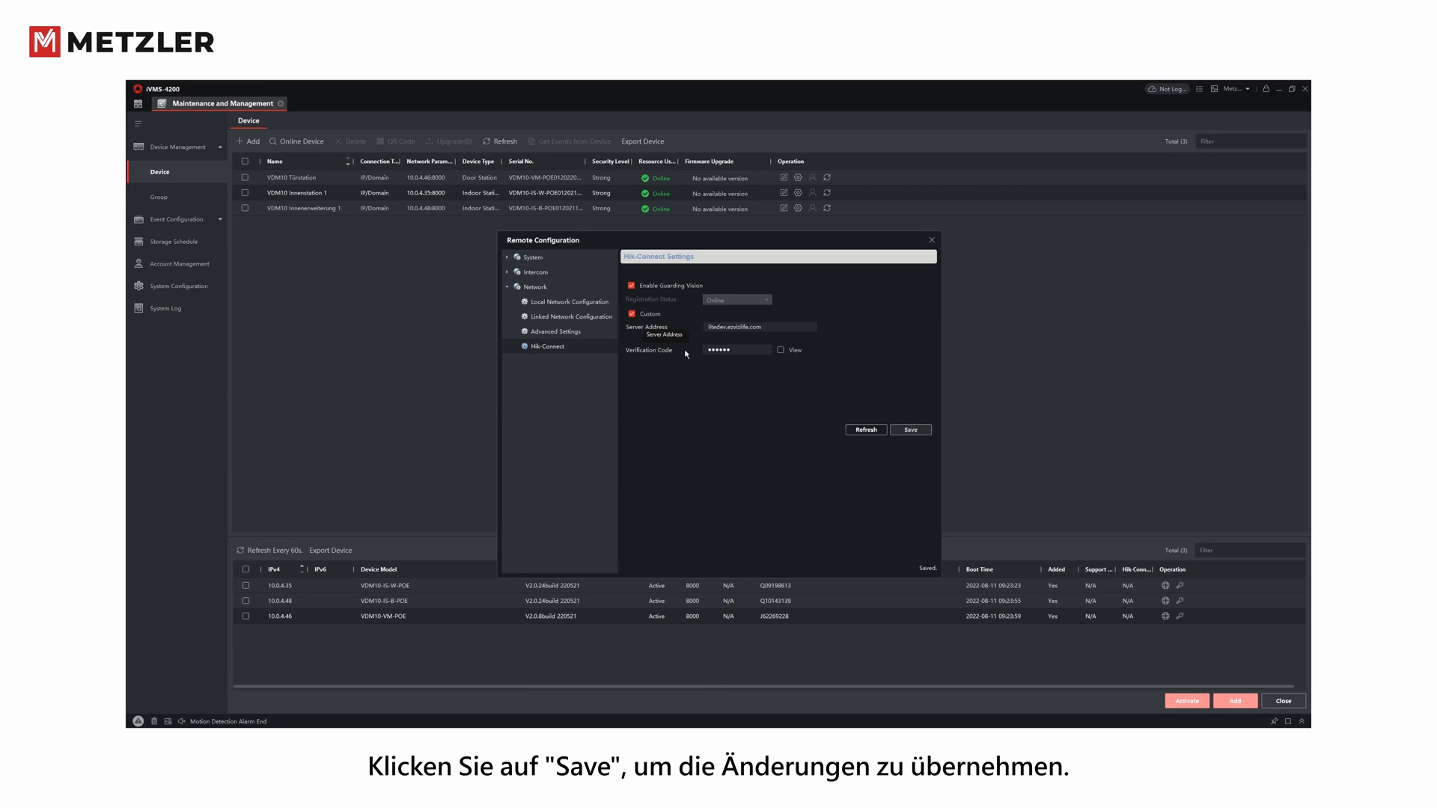
pyautogui.click(932, 241)
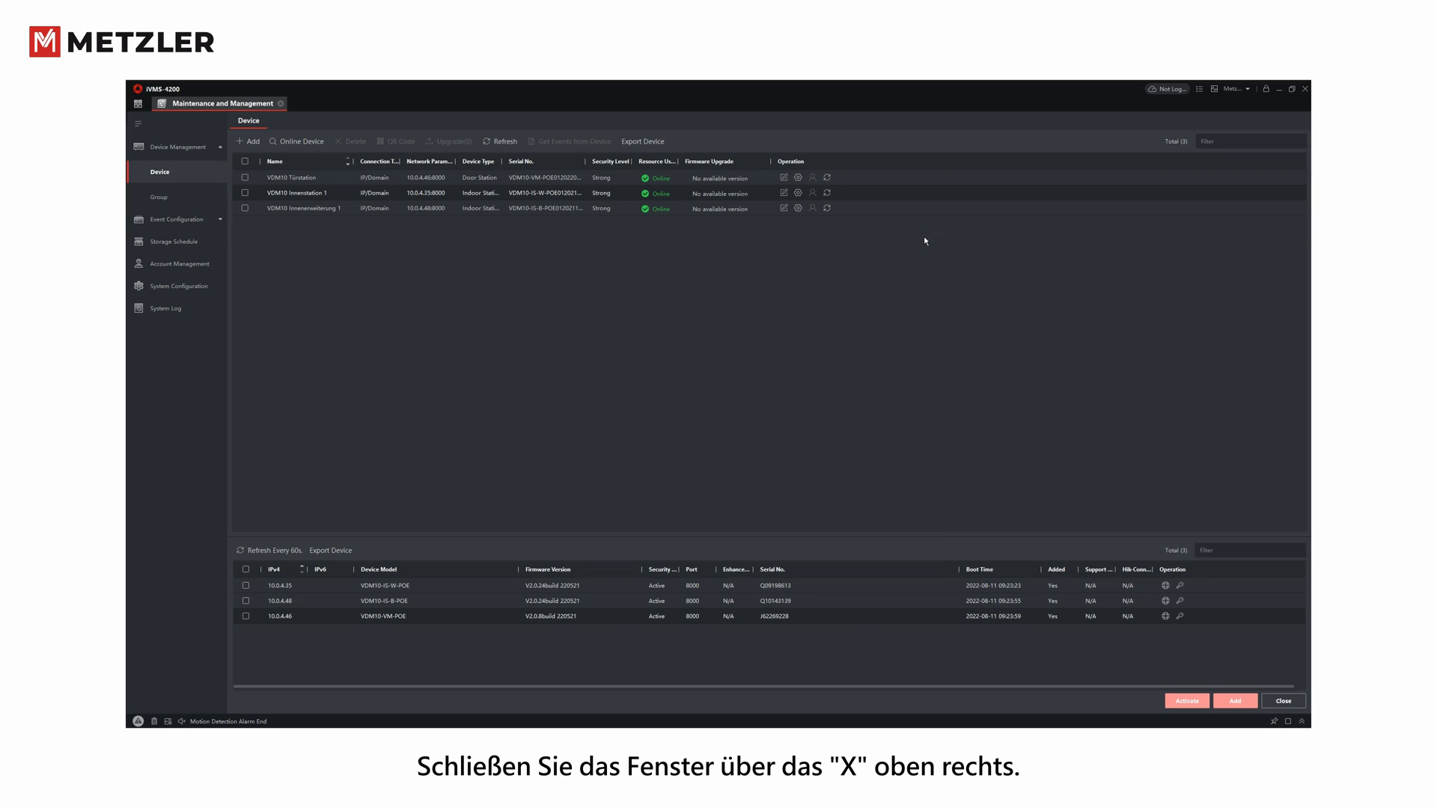